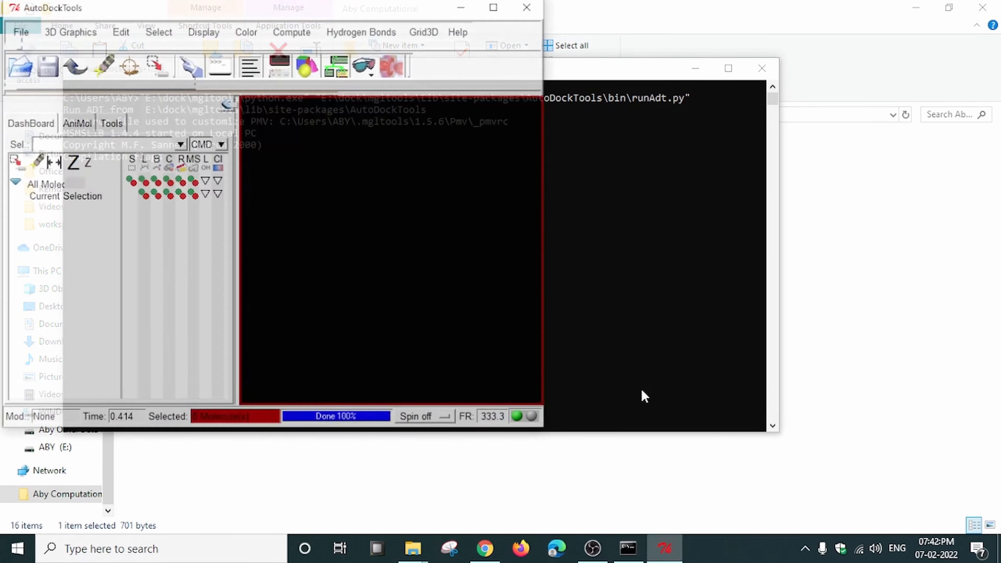
Step: Maximize the AutoDockTools window and dismiss the Windows feature notifications
left_click(494, 6)
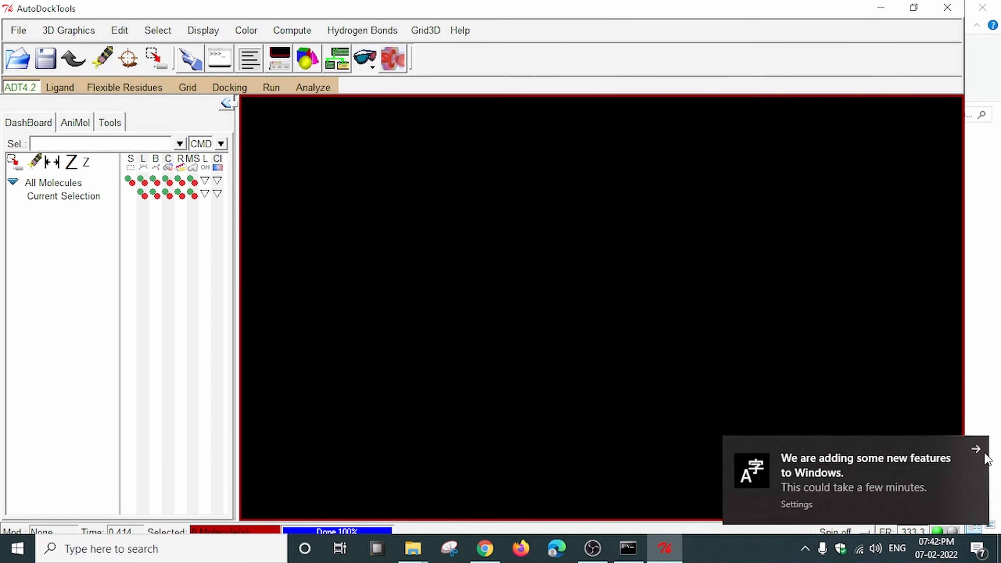
left_click(968, 451)
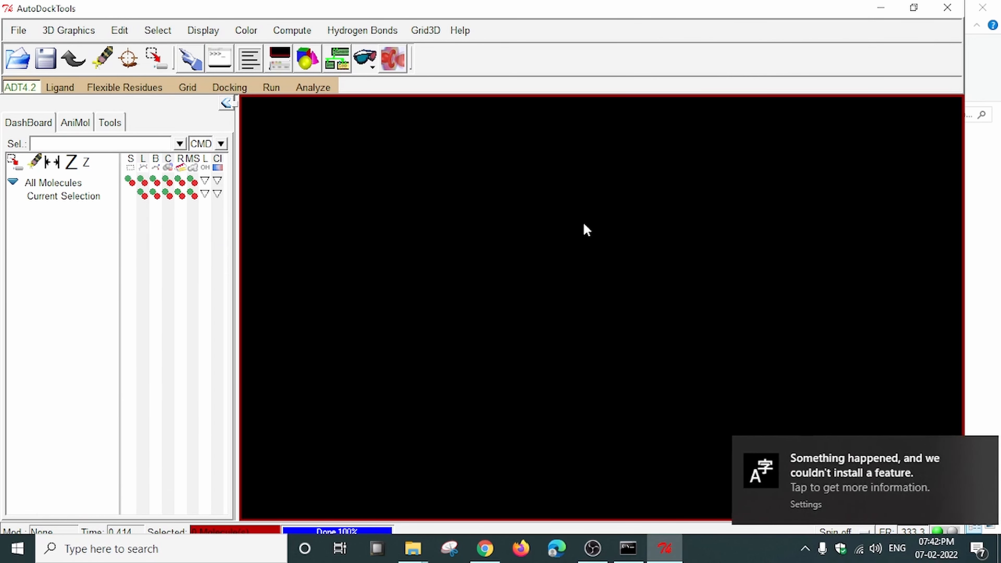
left_click(977, 450)
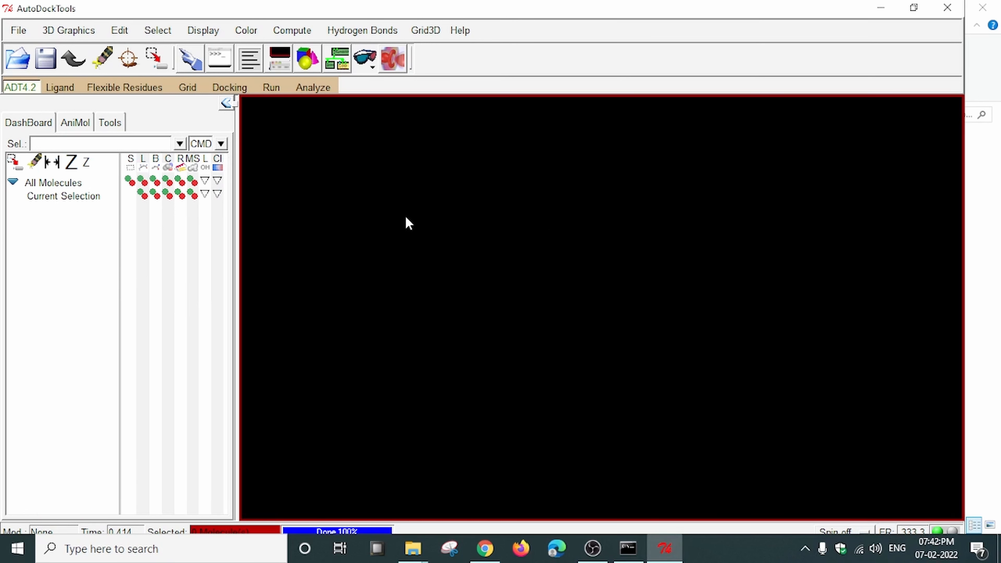
Step: Switch to the workspace folder in File Explorer and examine the ligand, protein and Vina executable files
mouse_move(413, 548)
left_click(393, 509)
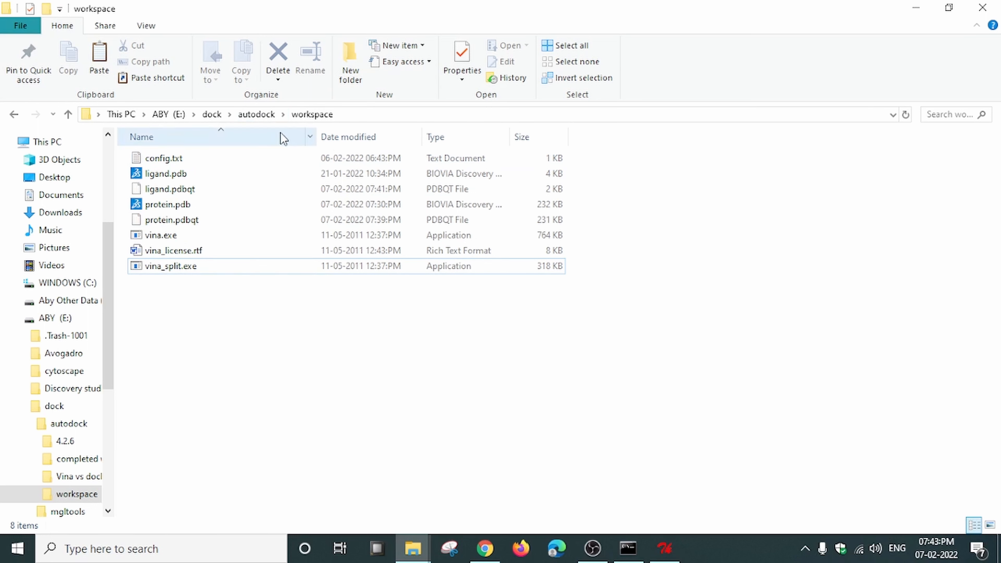
left_click(198, 174)
left_click(195, 200)
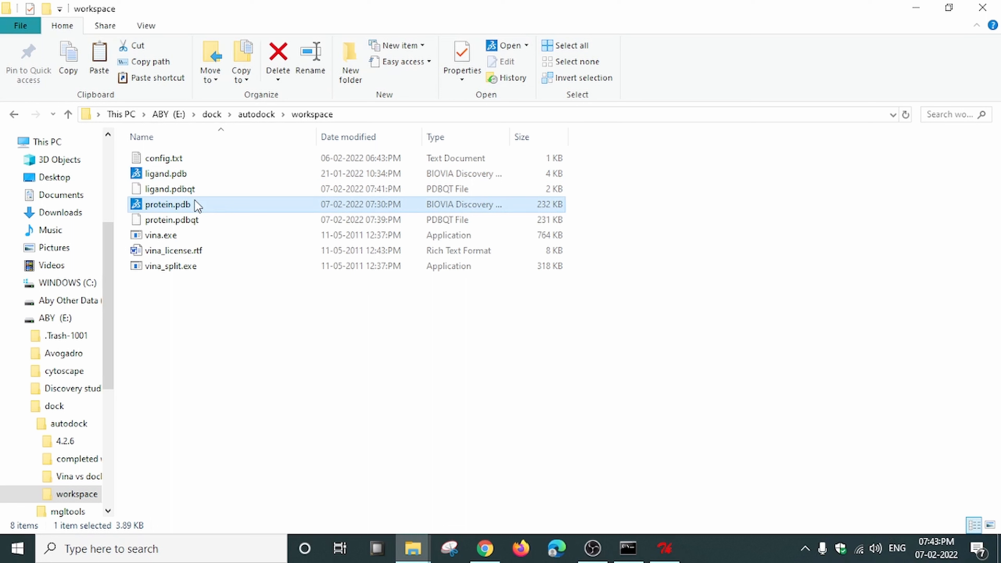
left_click(198, 178, "ctrl")
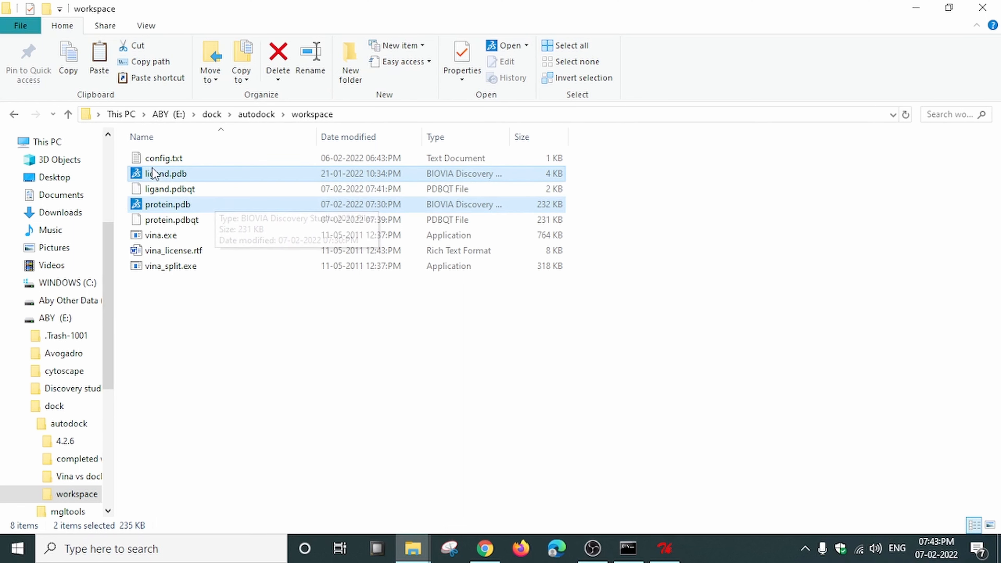
left_click(210, 190)
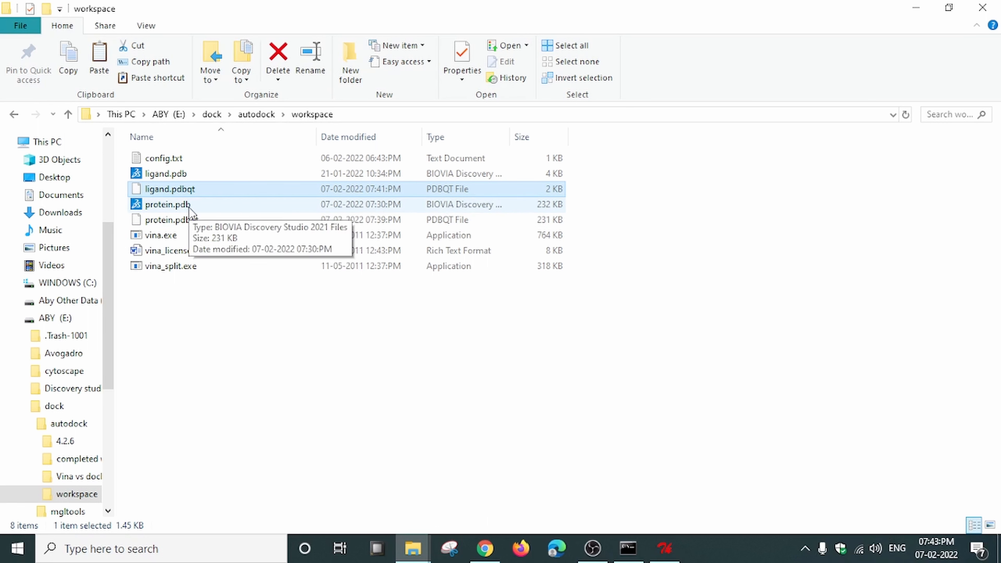
left_click(207, 206)
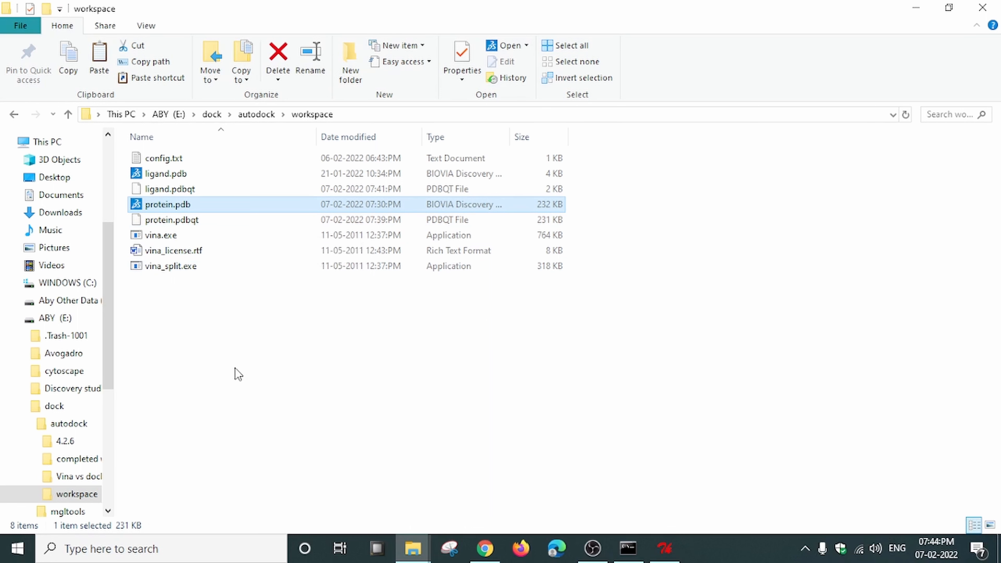
left_click(207, 238)
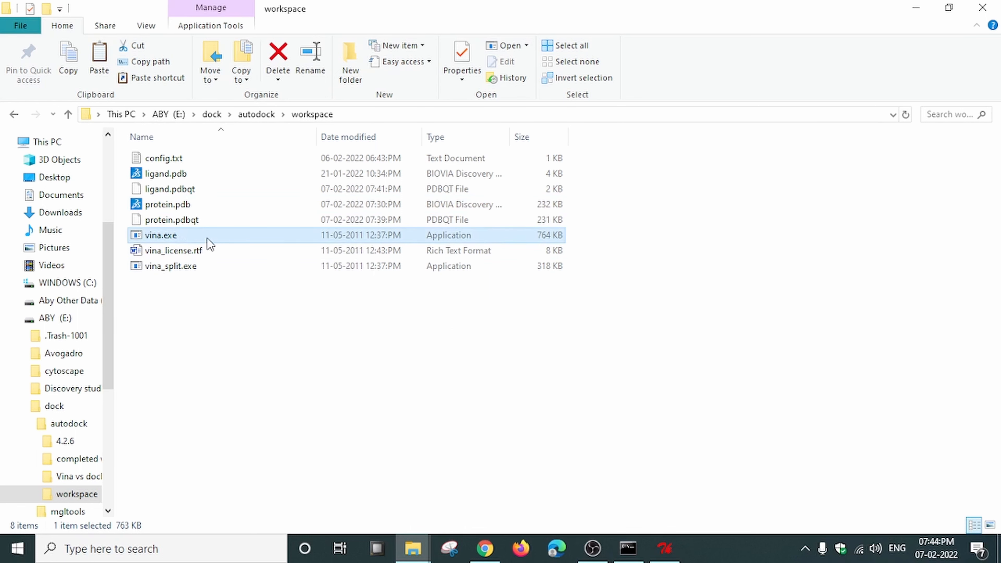
left_click(198, 266, "ctrl")
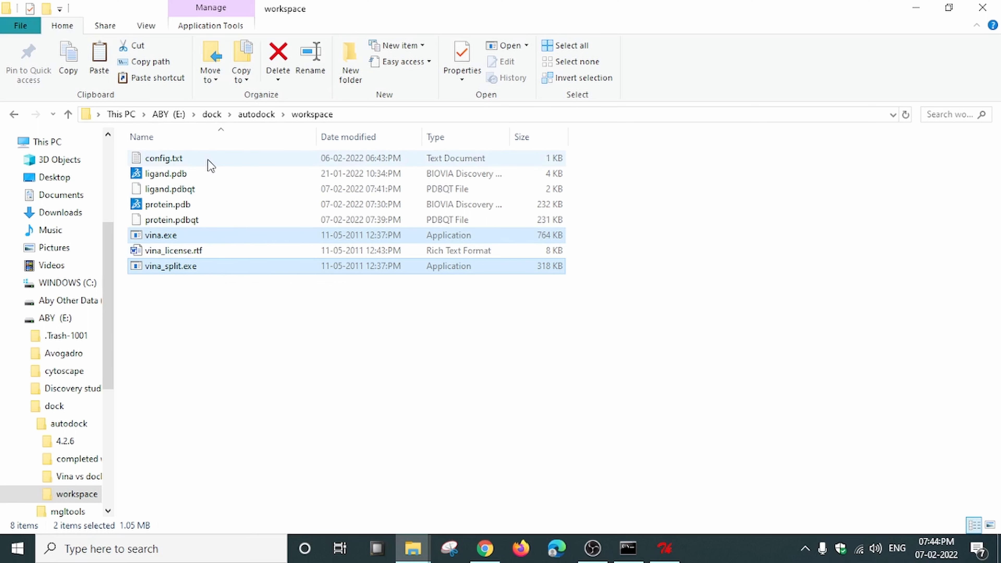
Step: Open config.txt in Notepad to view the docking parameters, keep it minimized, and return to AutoDockTools
left_click(223, 162)
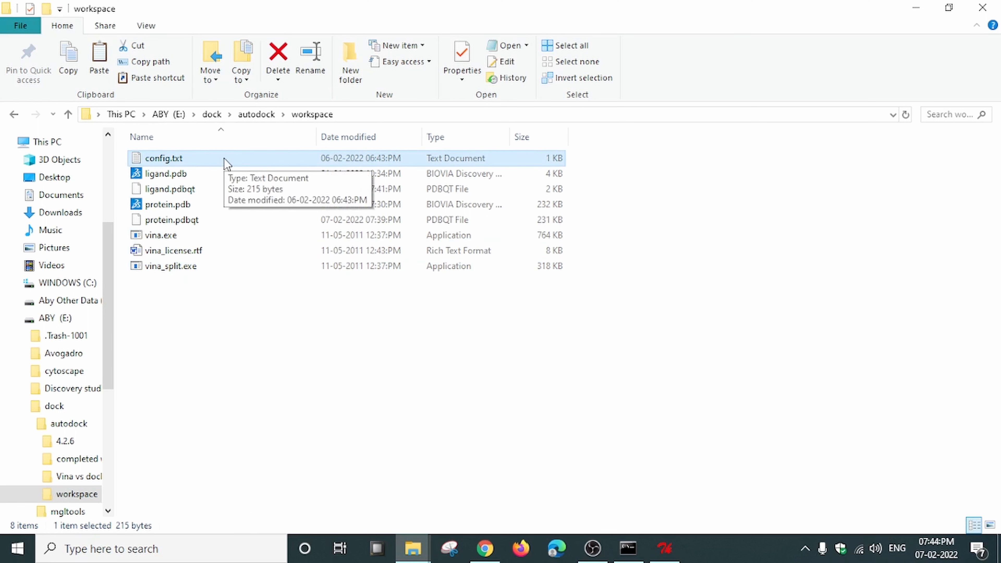
double_click(224, 162)
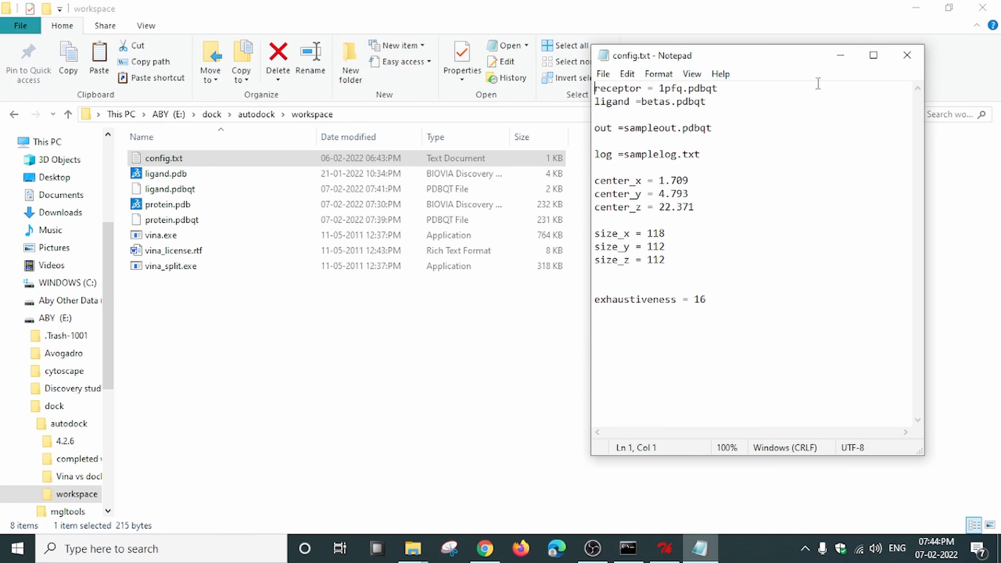
left_click(841, 55)
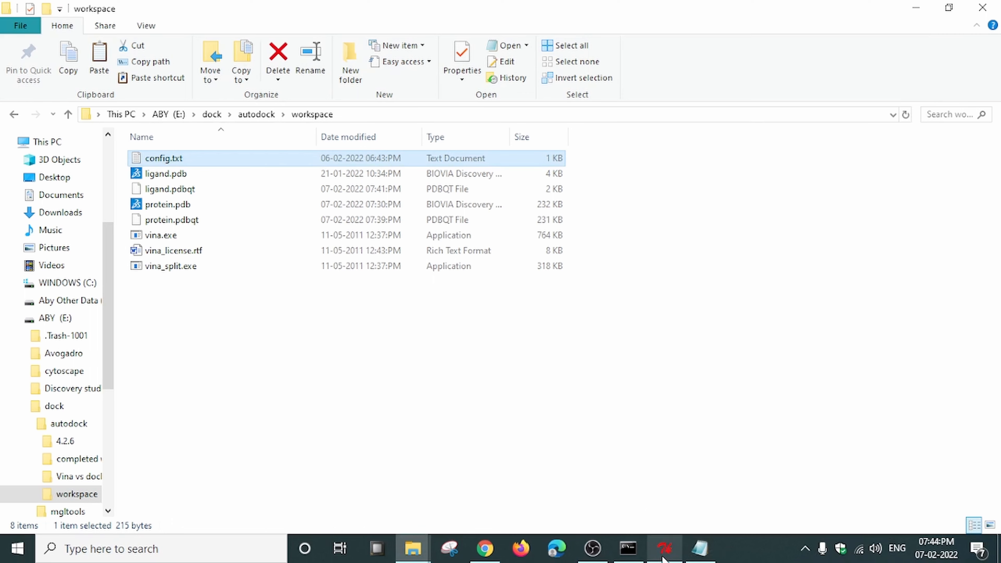
left_click(664, 548)
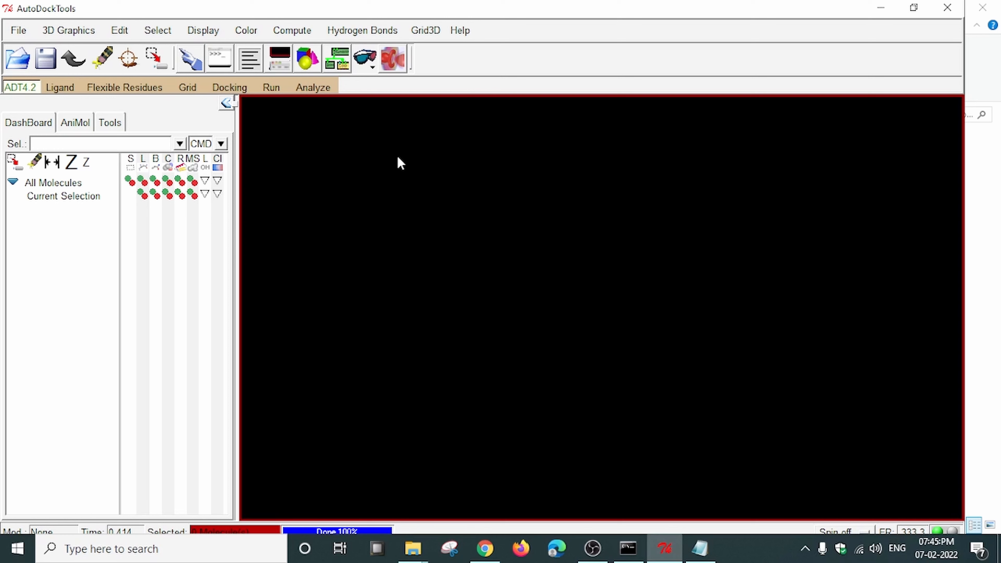
left_click(190, 88)
mouse_move(202, 135)
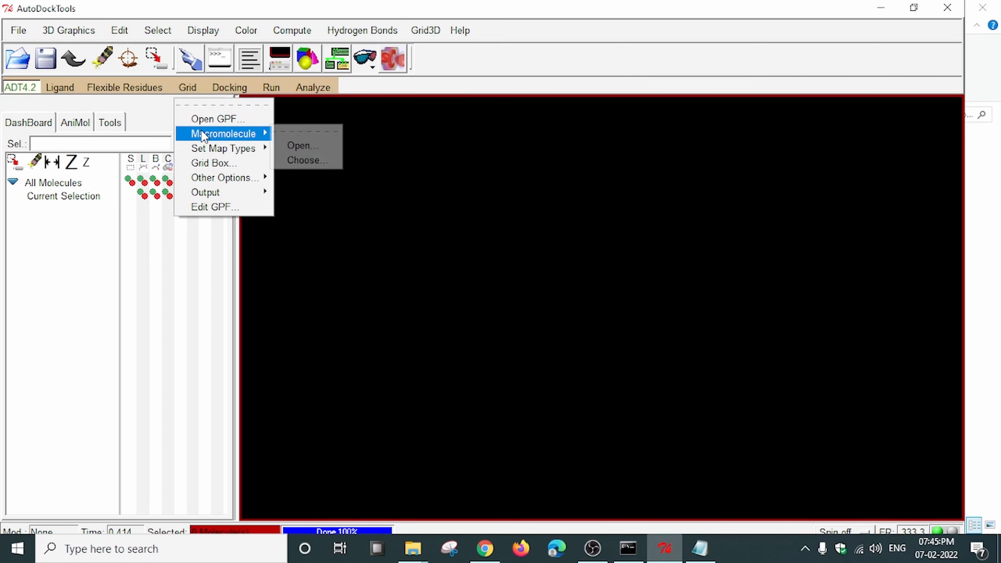
left_click(322, 159)
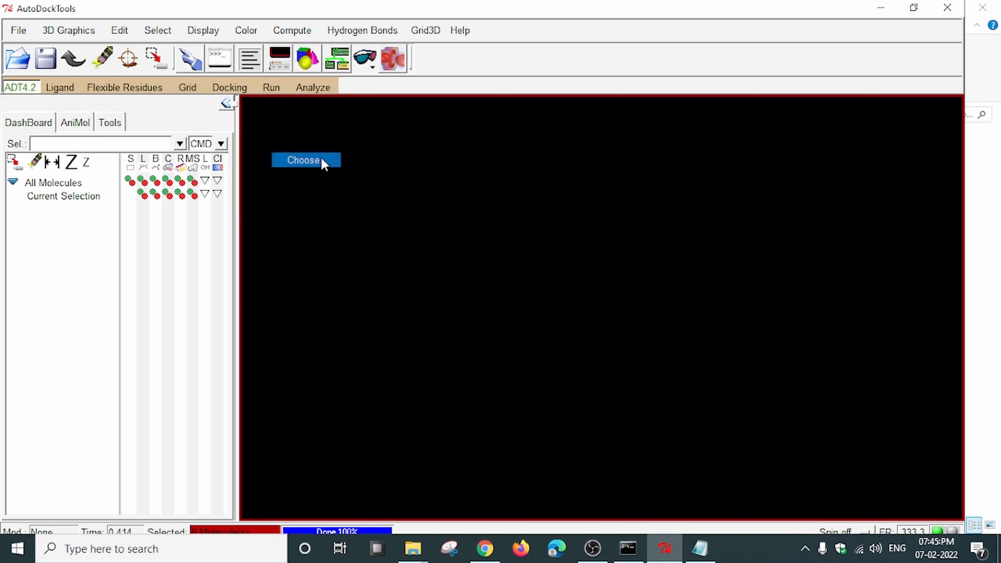
left_click(137, 11)
Step: Open protein.pdbqt as the grid macromolecule, declining to preserve its input charges and accepting the follow-up message
left_click(189, 88)
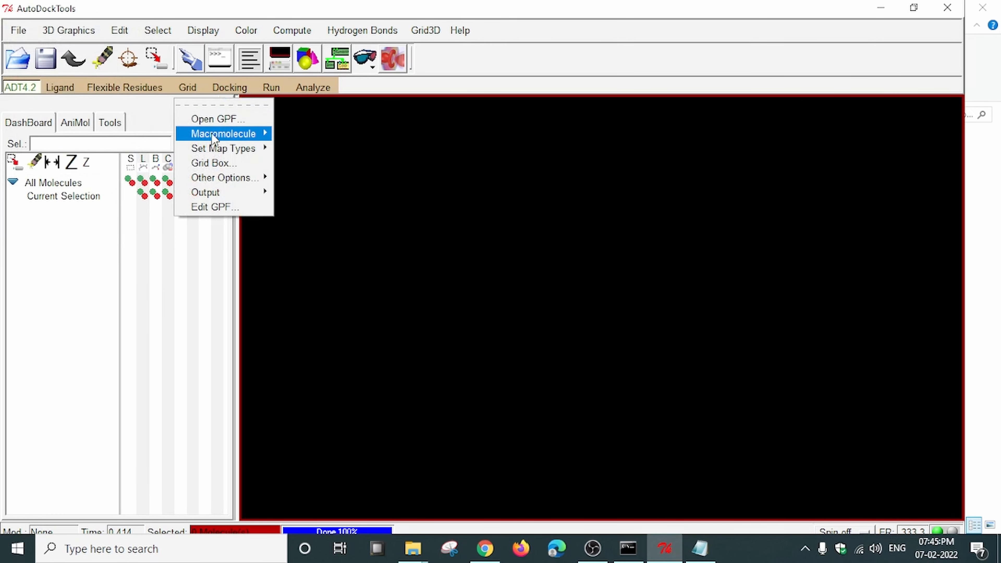
mouse_move(215, 136)
left_click(308, 147)
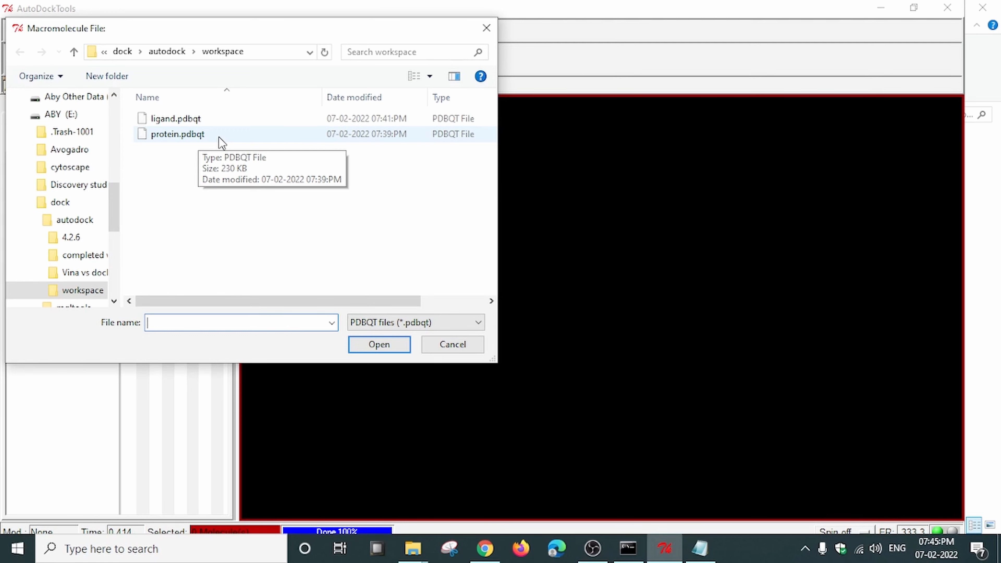
double_click(220, 141)
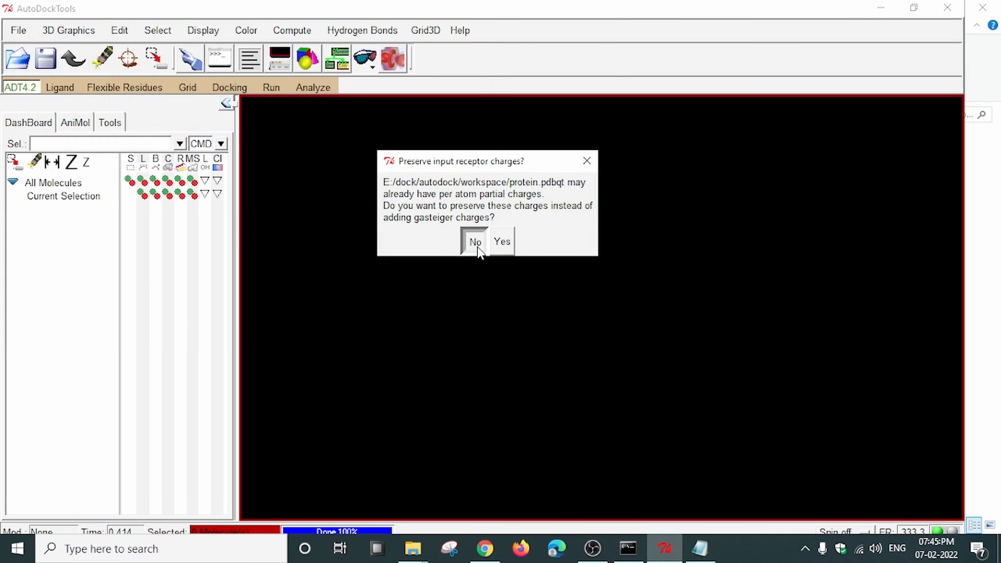
left_click(477, 248)
left_click(610, 325)
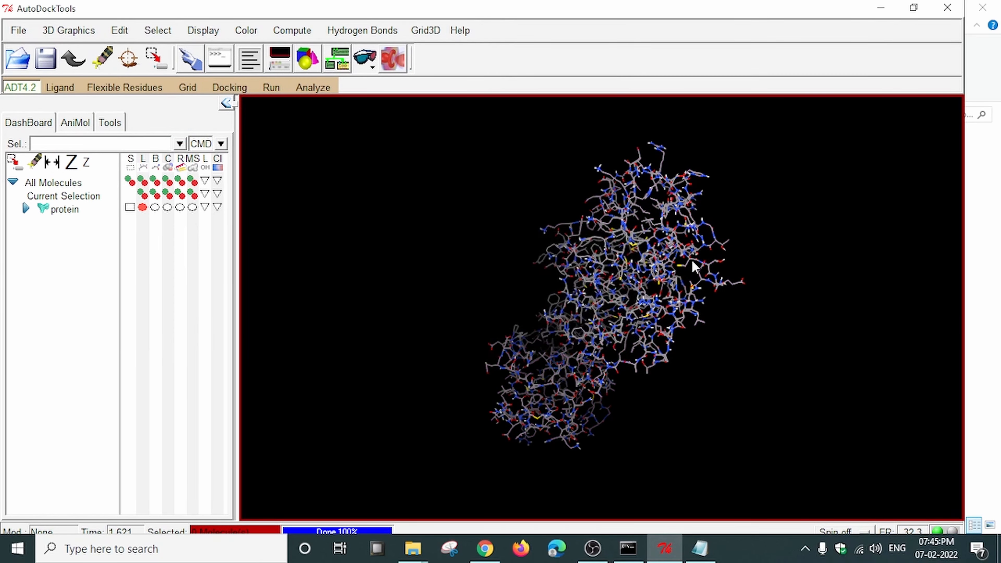
Step: Set the grid map types by opening ligand.pdbqt as the ligand
middle_click_drag(694, 268, 388, 228)
left_click(189, 87)
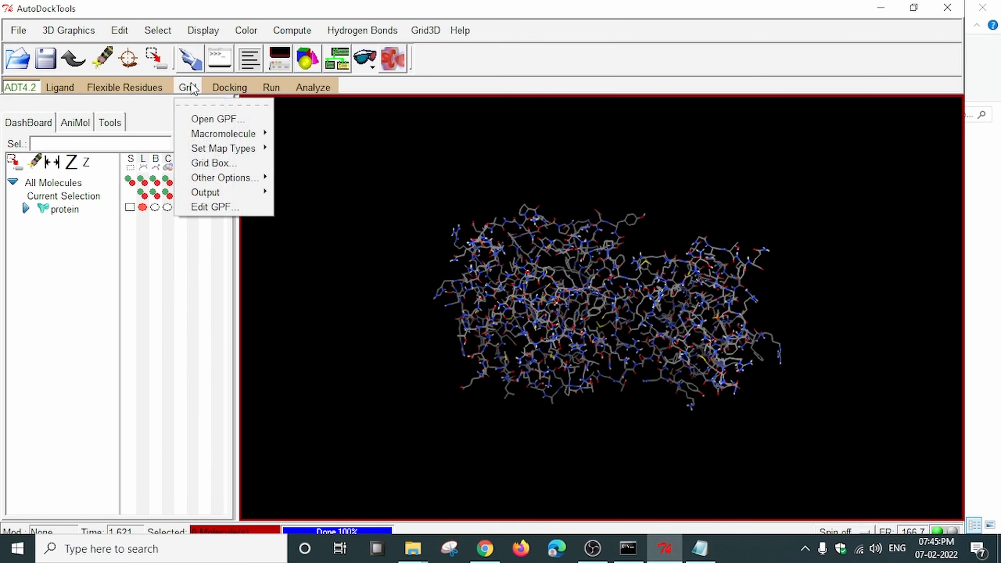
mouse_move(227, 149)
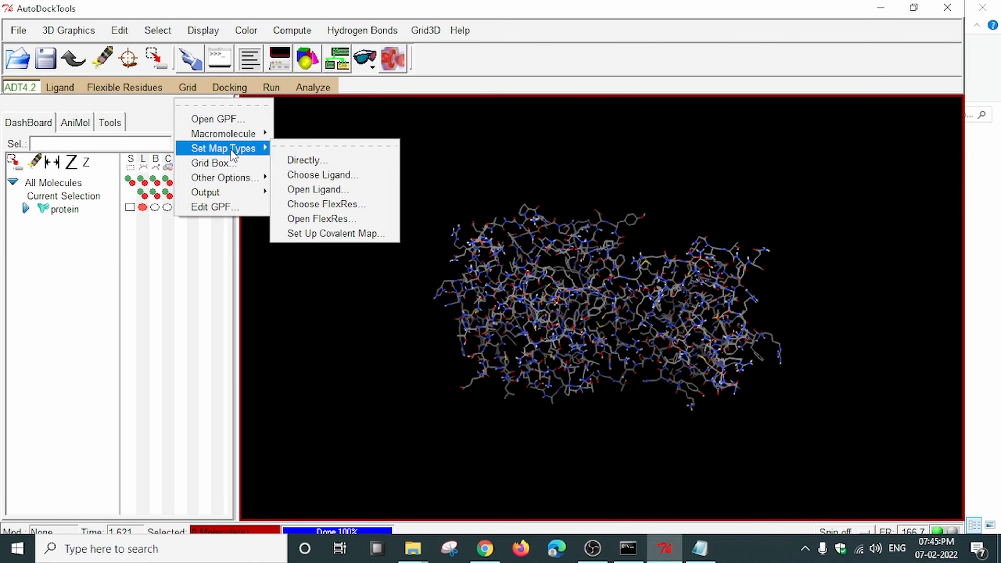
left_click(317, 190)
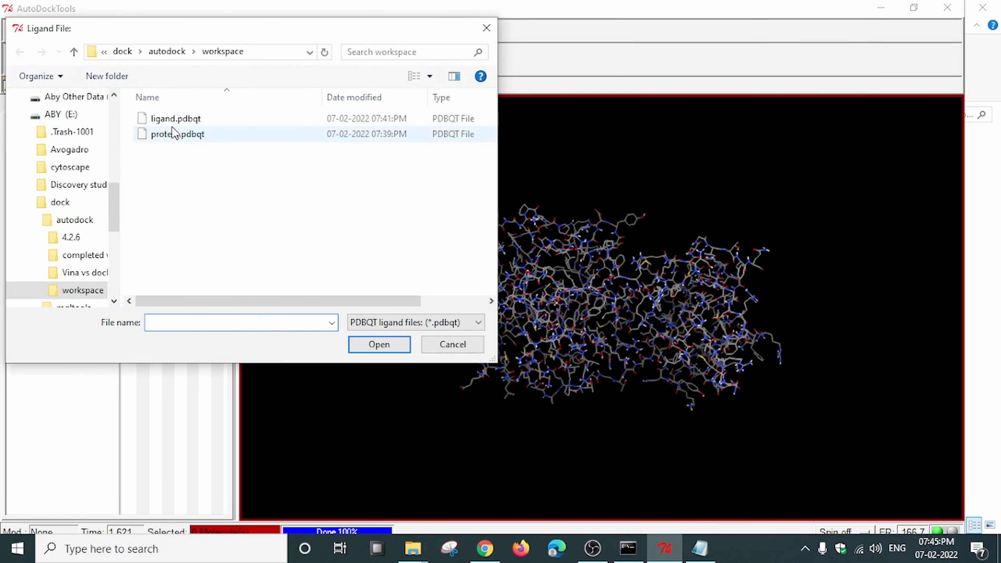
double_click(175, 118)
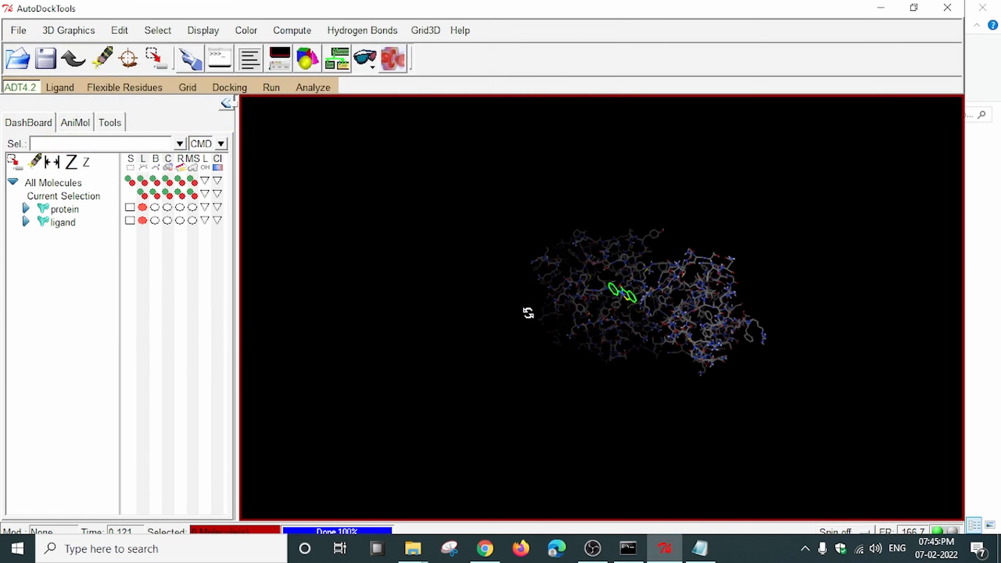
Step: Show the grid box around the protein and set its spacing to 0.725 angstrom
left_click_drag(528, 313, 655, 311)
left_click_drag(588, 302, 590, 323)
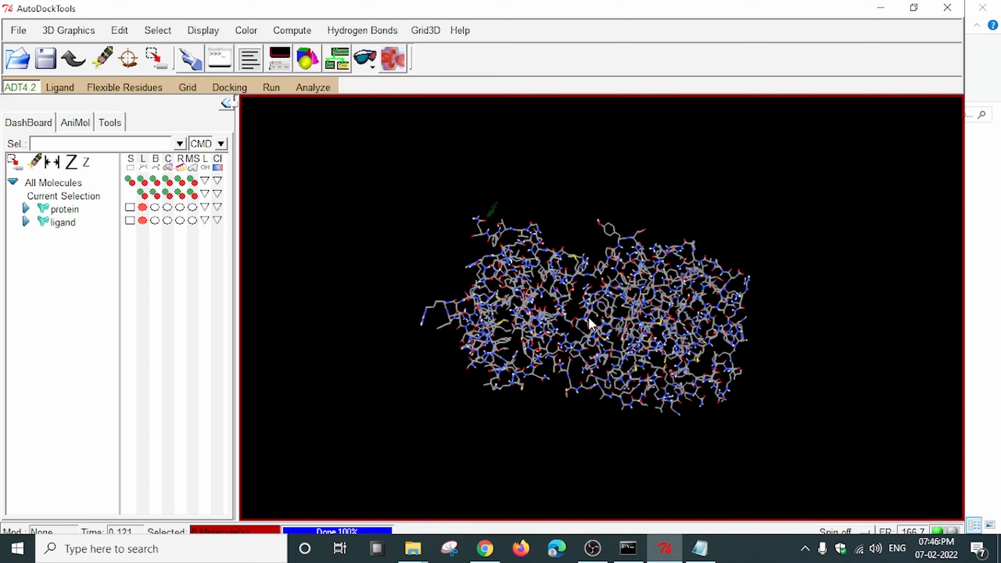
mouse_move(579, 314)
left_mouse_down()
mouse_move(550, 305)
mouse_move(589, 327)
left_mouse_up()
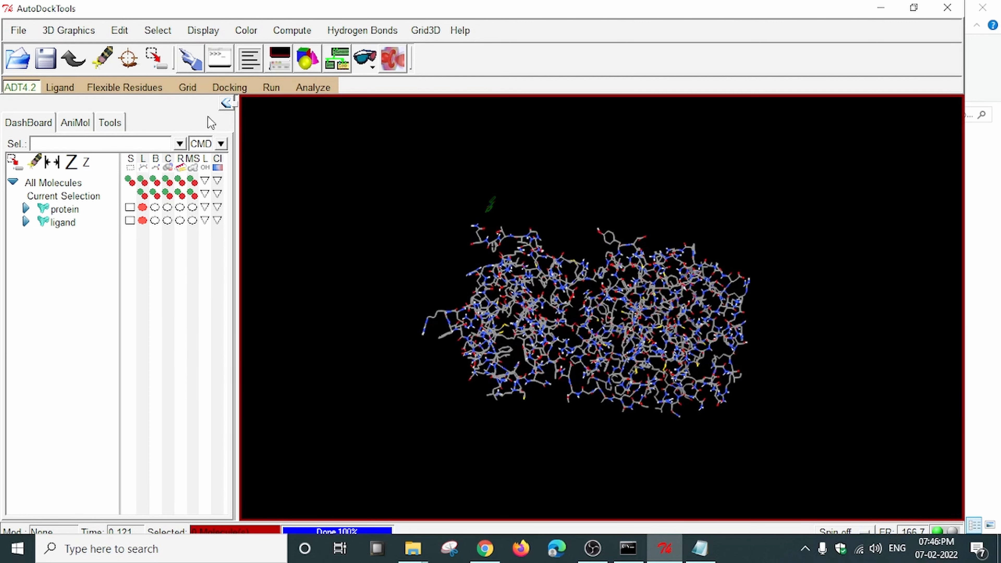
left_click(188, 88)
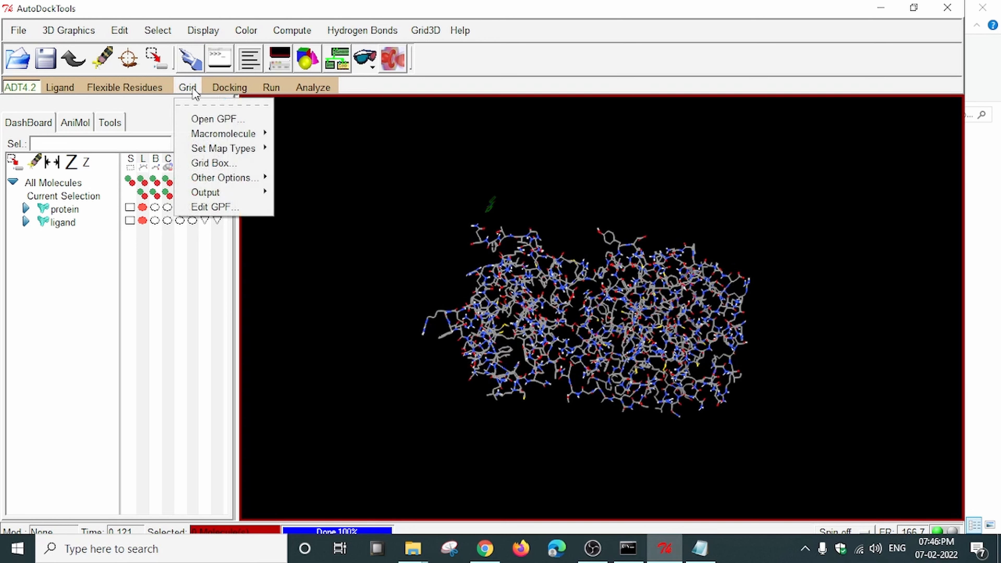
left_click(212, 163)
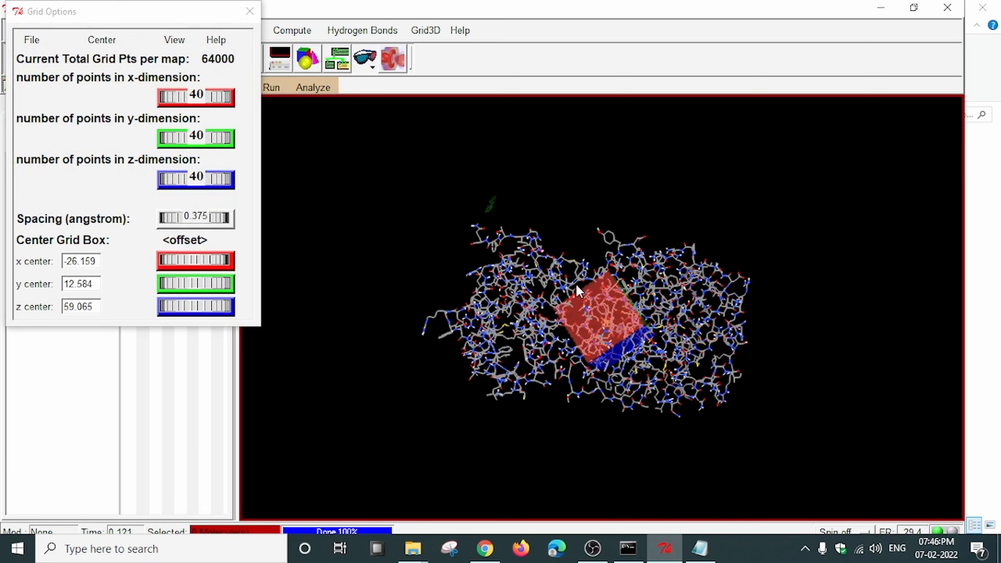
left_click_drag(577, 285, 572, 308)
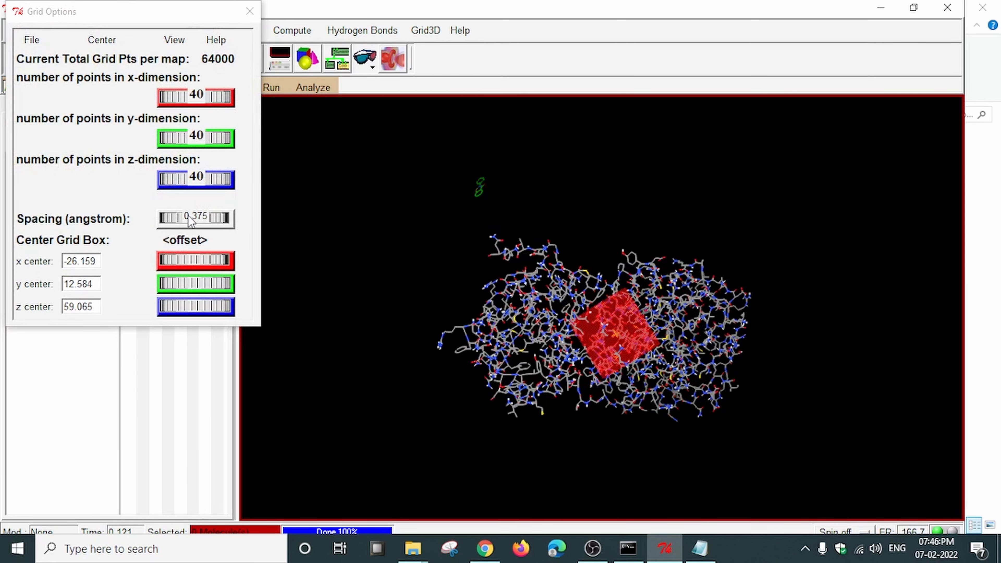
mouse_move(191, 222)
left_mouse_down()
mouse_move(234, 224)
mouse_move(209, 218)
left_mouse_up()
Step: Increase the grid box spacing to 1.000 angstrom and check how the box covers the protein
left_click_drag(493, 300, 443, 279)
left_click_drag(622, 326, 715, 376)
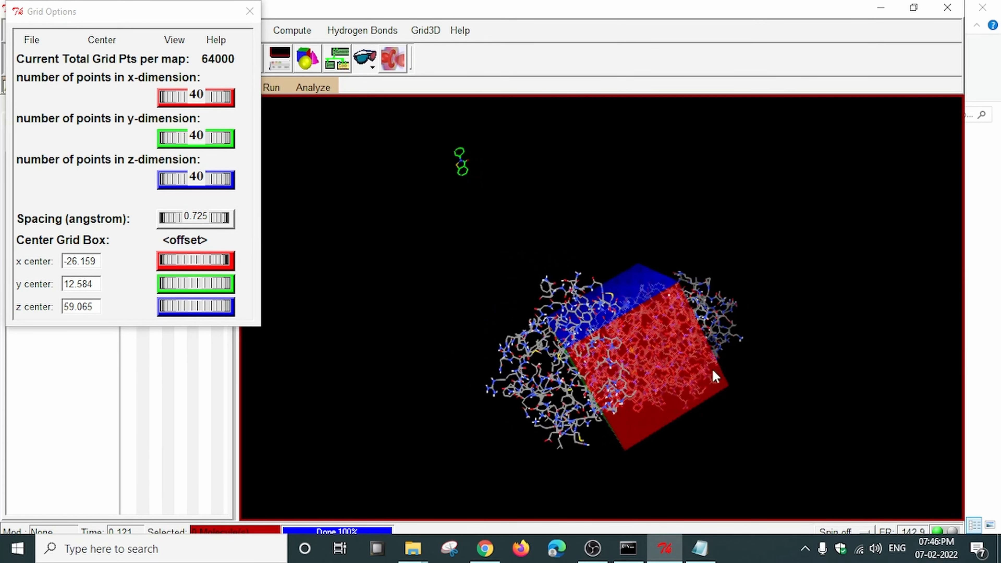
left_click_drag(662, 351, 562, 312)
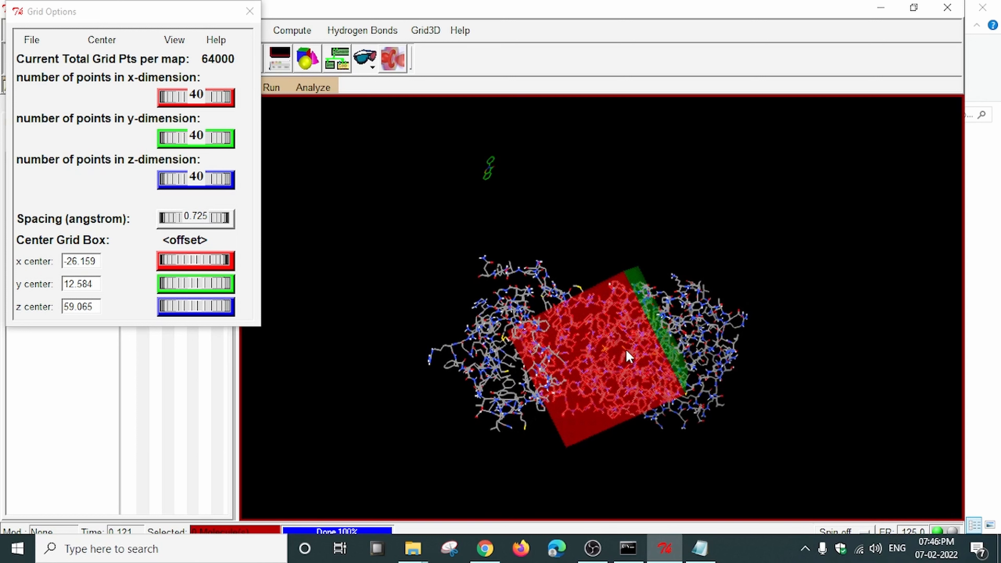
left_click_drag(627, 351, 682, 347)
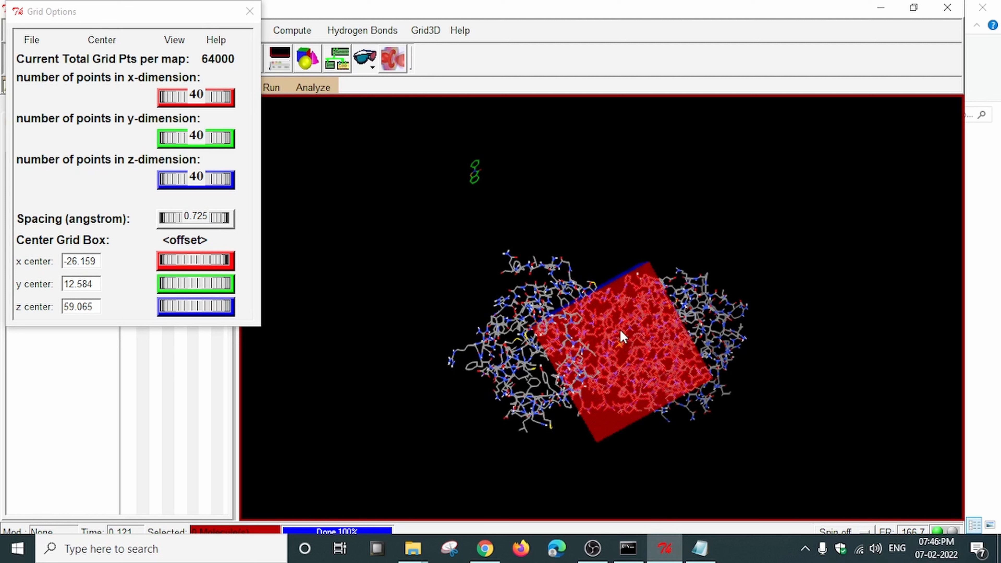
left_click_drag(571, 331, 552, 319)
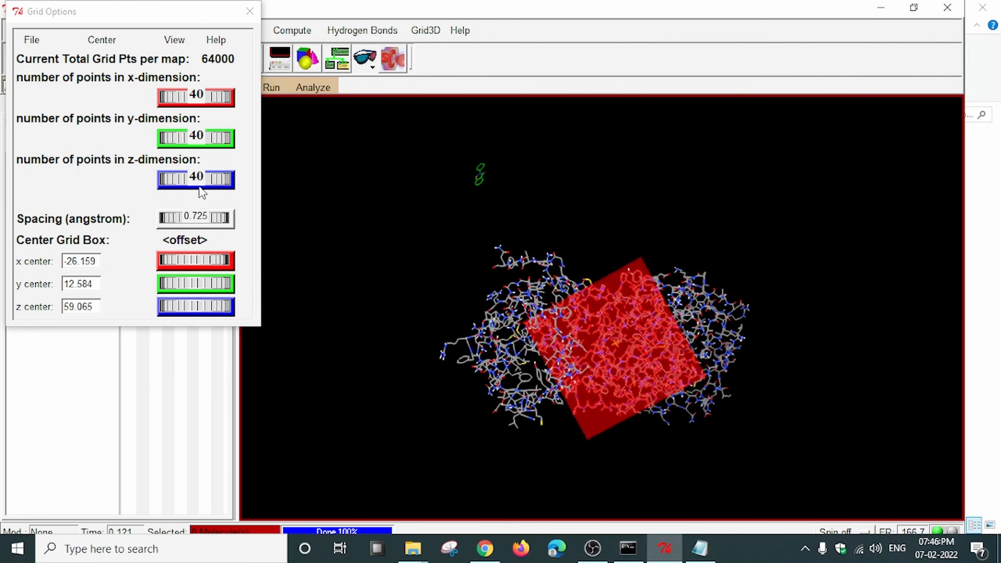
left_click_drag(172, 216, 222, 217)
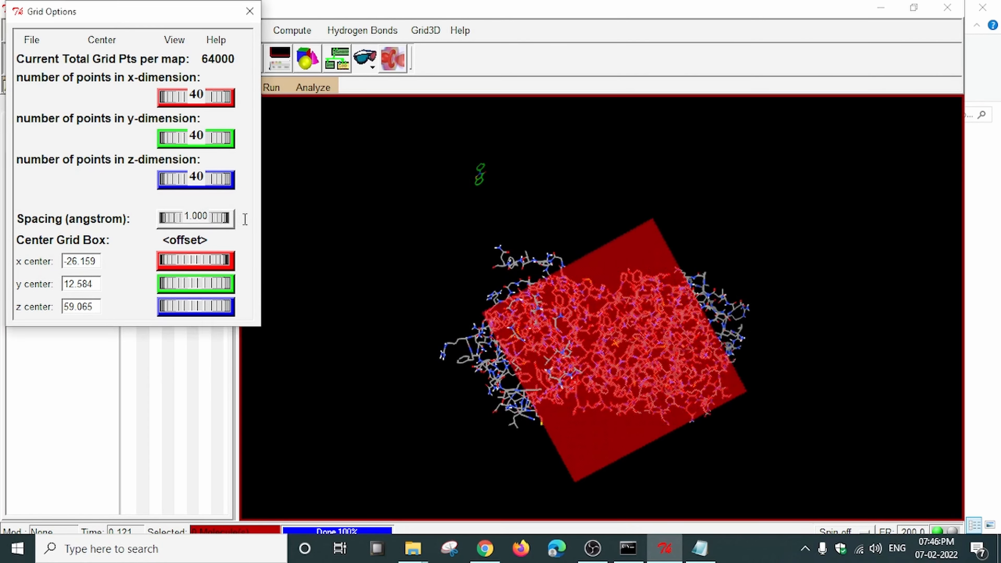
left_click_drag(615, 359, 513, 321)
left_click_drag(419, 286, 528, 342)
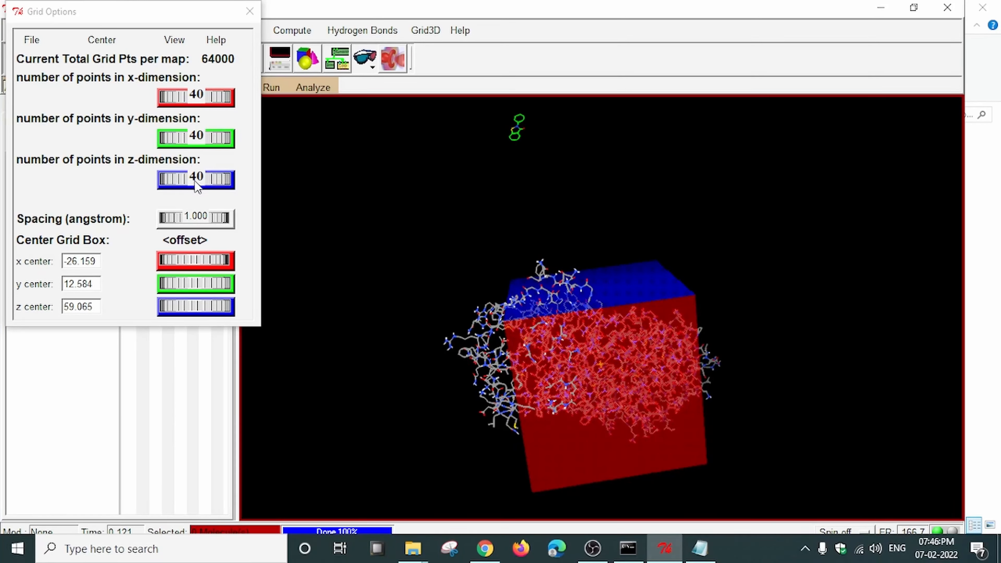
Step: Enlarge the grid box to 54 points in x, 70 in y and 58 in z
left_click_drag(199, 179, 208, 178)
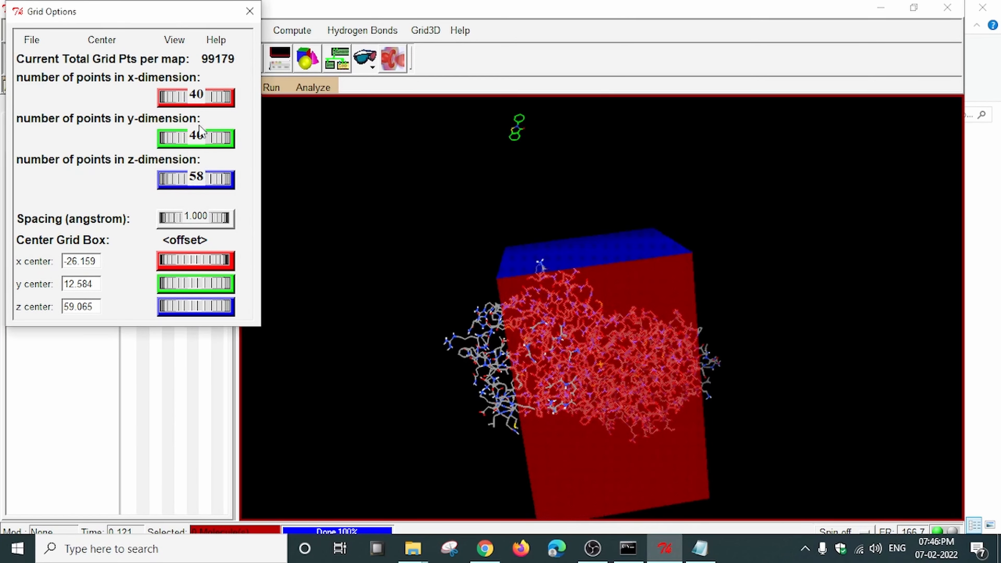
left_click_drag(492, 364, 858, 337)
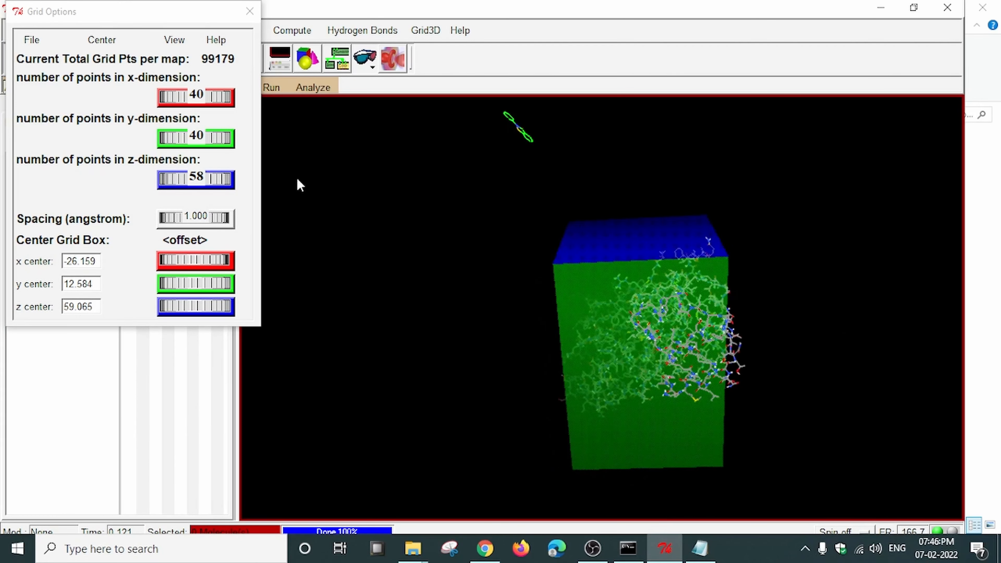
left_click_drag(179, 95, 199, 94)
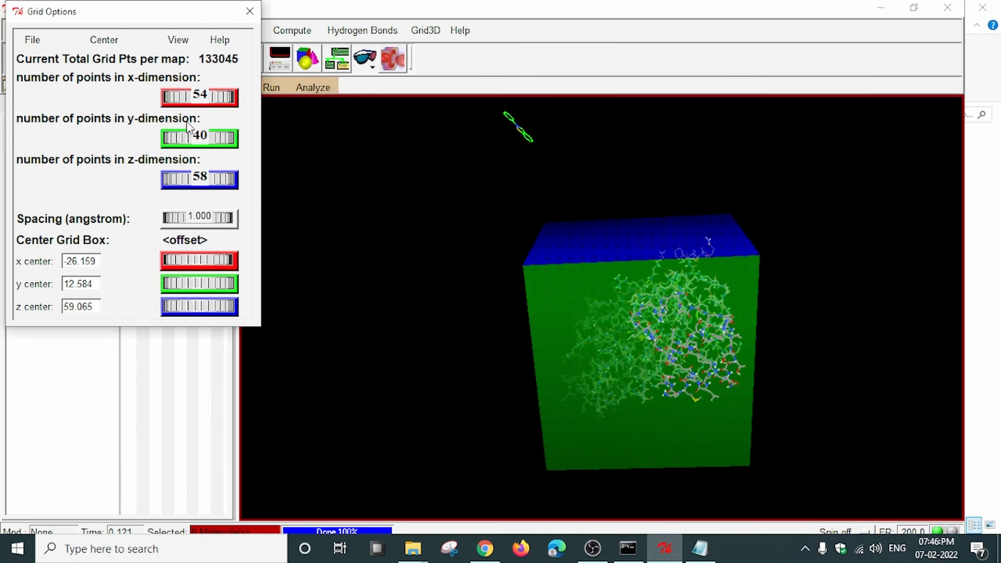
left_click_drag(186, 138, 223, 137)
left_click_drag(434, 260, 749, 357)
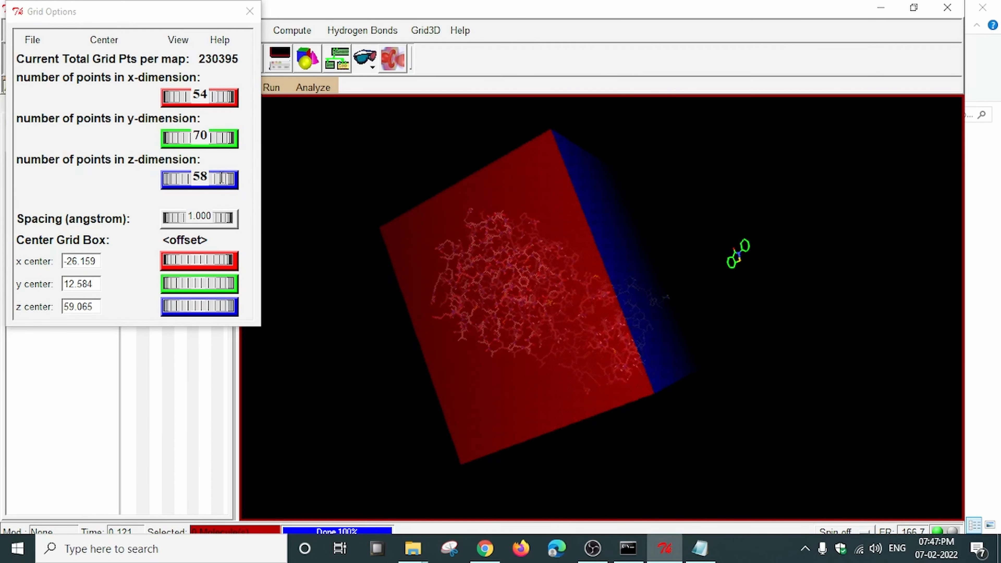
Step: Increase the grid box to 72 points in y and 68 in z, and check from several angles how it encloses the protein
left_click_drag(221, 177, 233, 177)
left_click_drag(344, 257, 538, 263)
left_click_drag(211, 143, 217, 142)
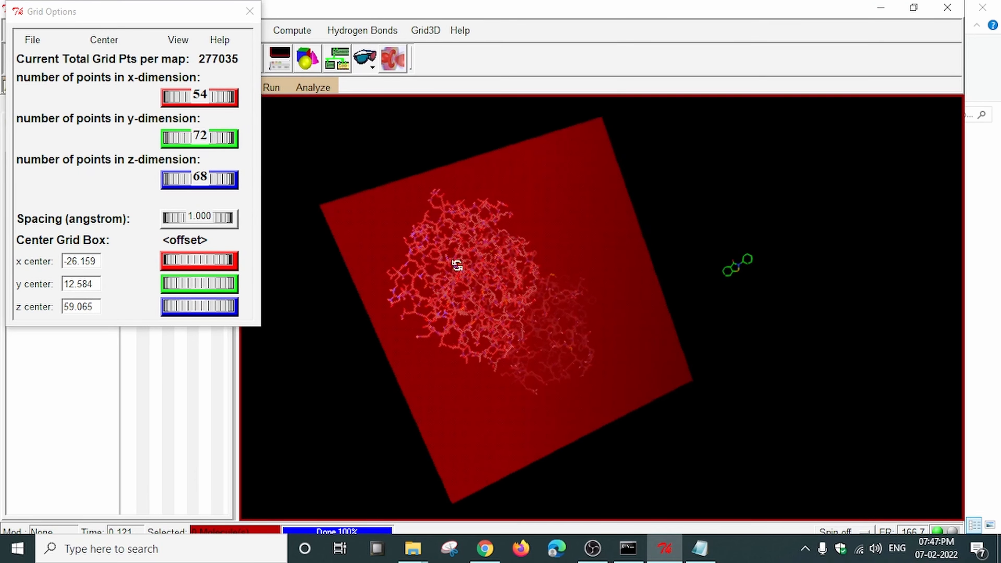
left_click_drag(456, 264, 635, 378)
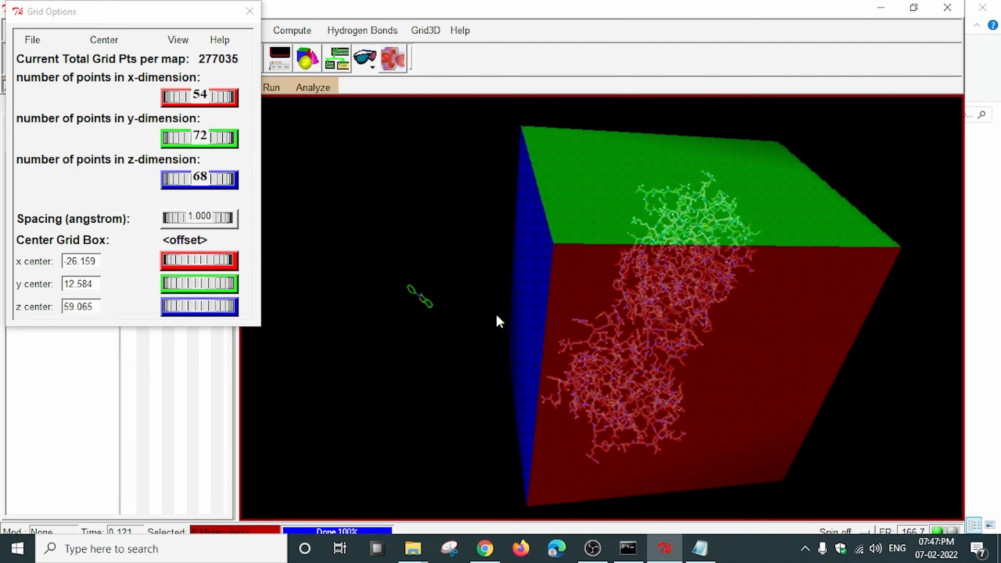
left_click_drag(663, 358, 661, 327)
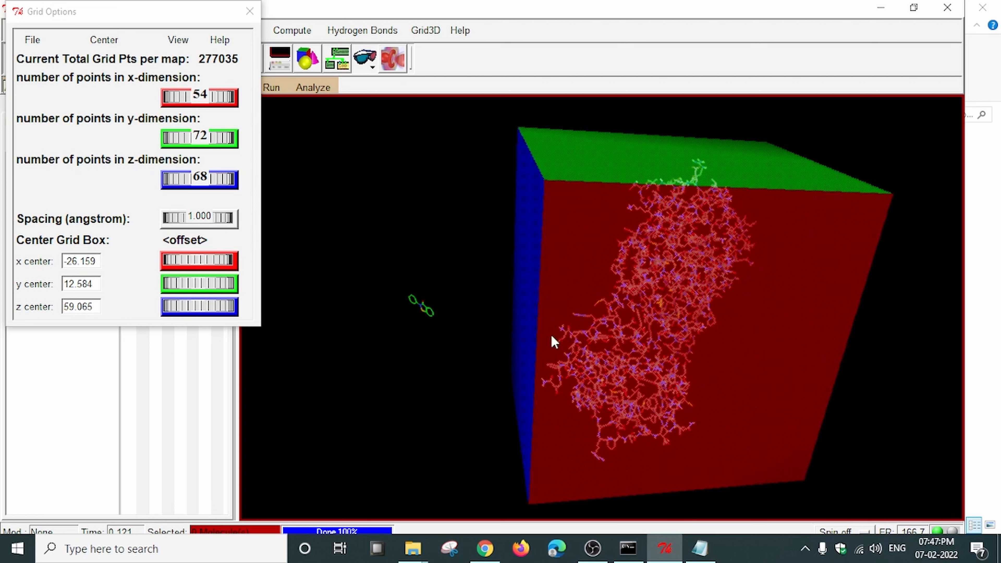
left_click_drag(609, 358, 694, 354)
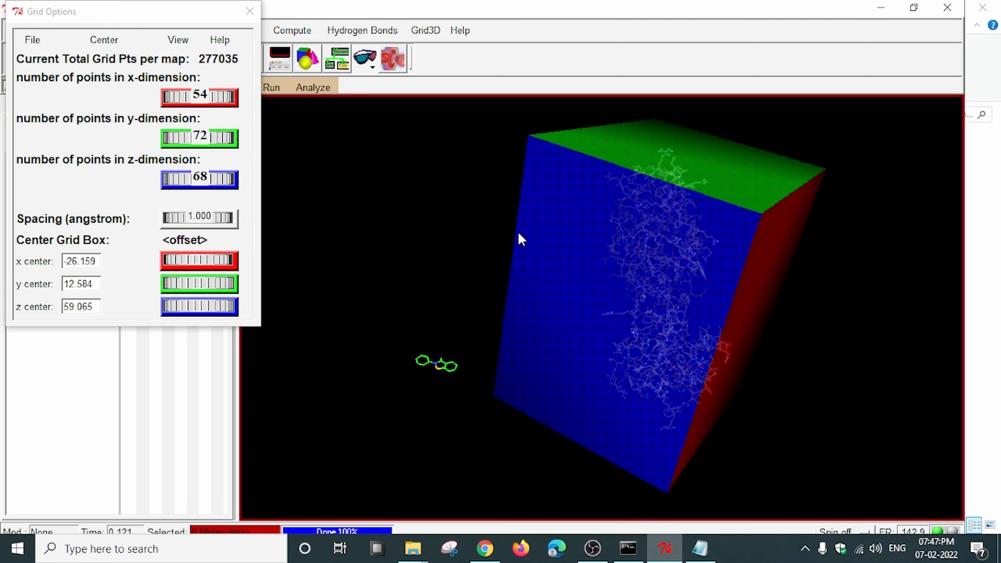
left_click_drag(570, 257, 639, 267)
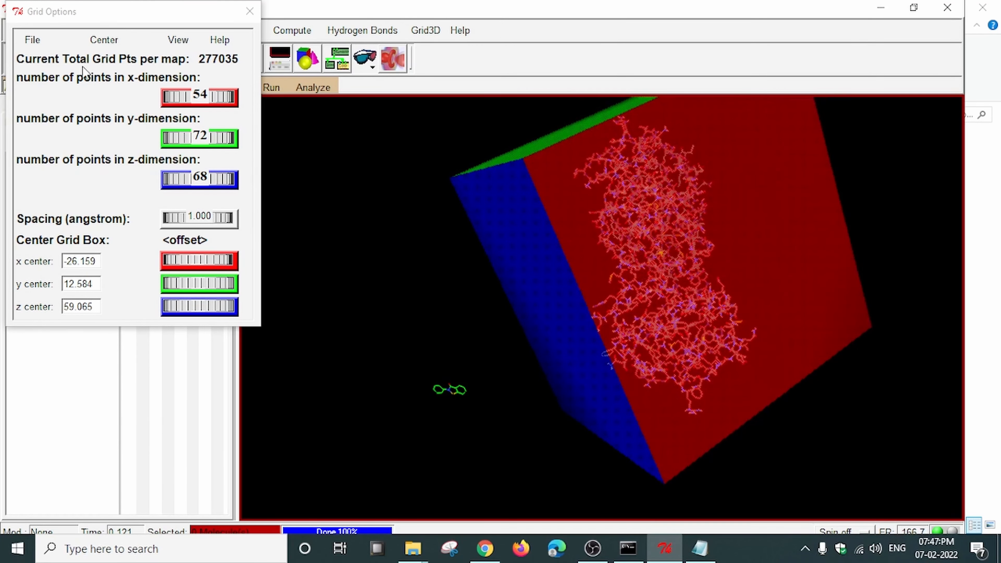
Step: Close the grid options saving the current settings and reopen the grid box
left_click(33, 39)
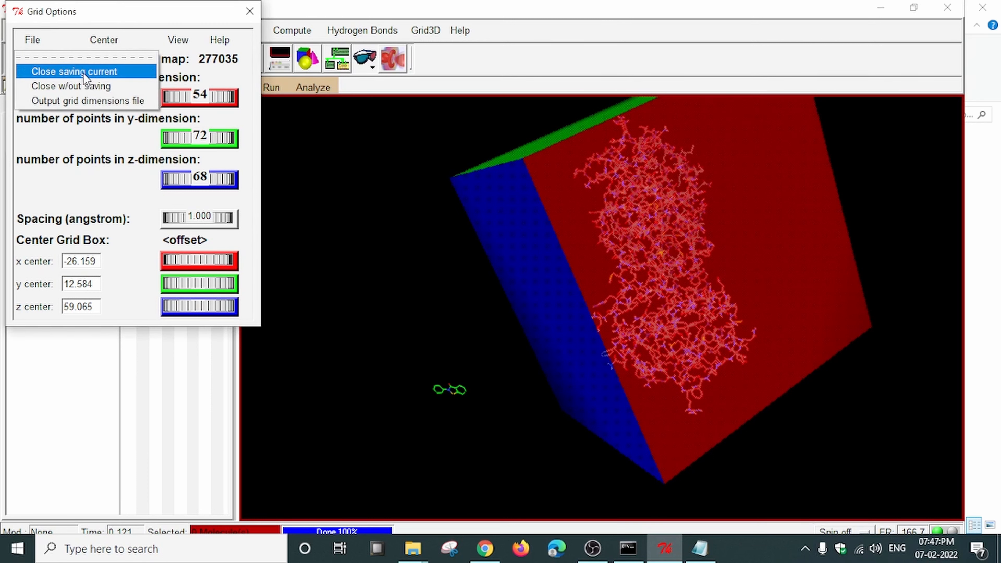
left_click(139, 75)
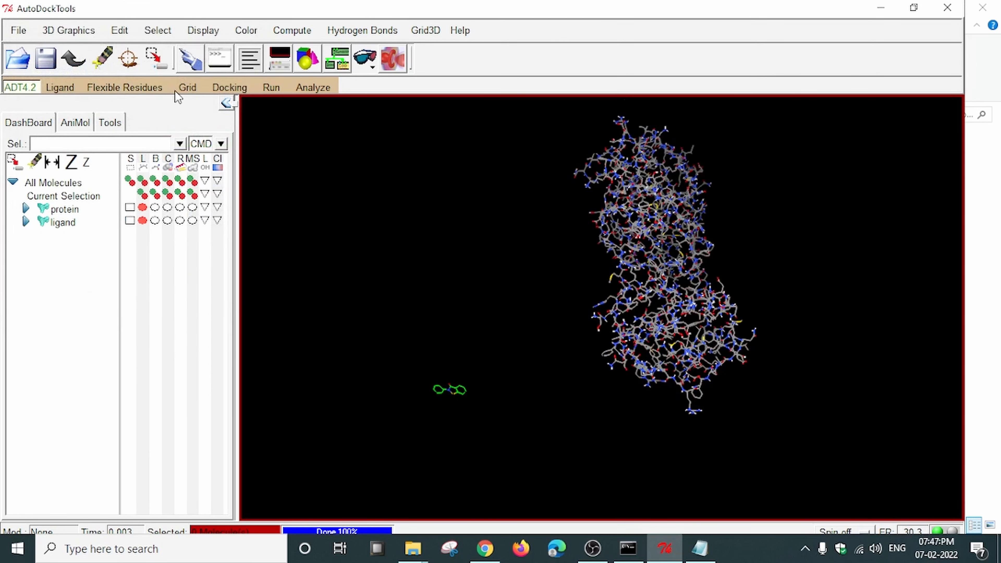
left_click(184, 88)
left_click(223, 162)
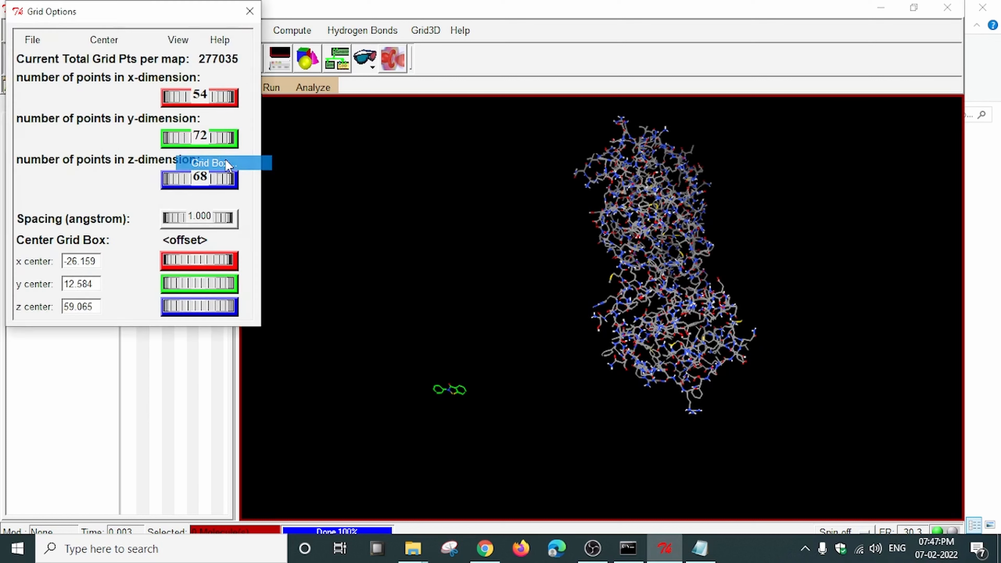
Step: Output the grid dimensions file as g.txt in the workspace folder and close the grid options
left_click(33, 40)
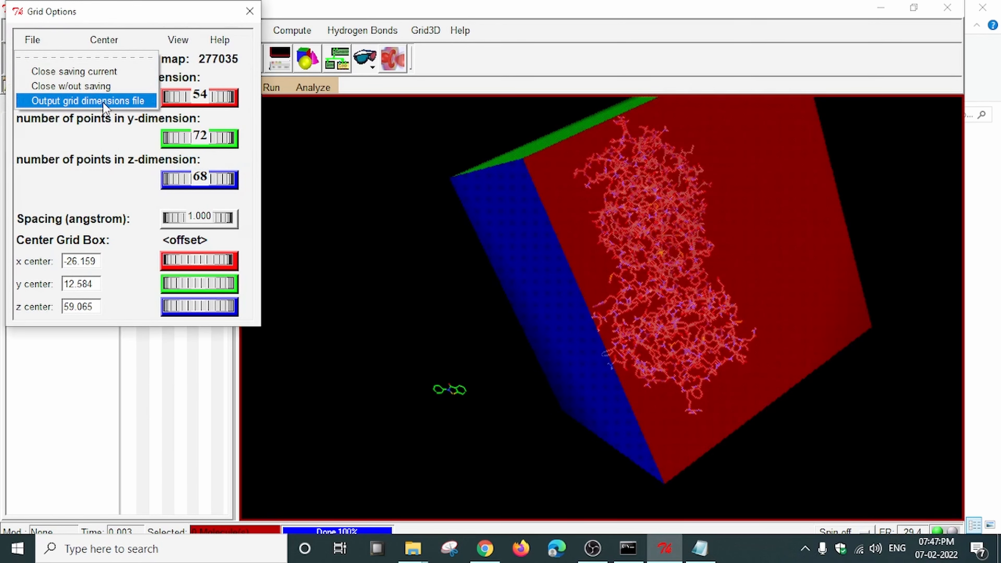
left_click(138, 102)
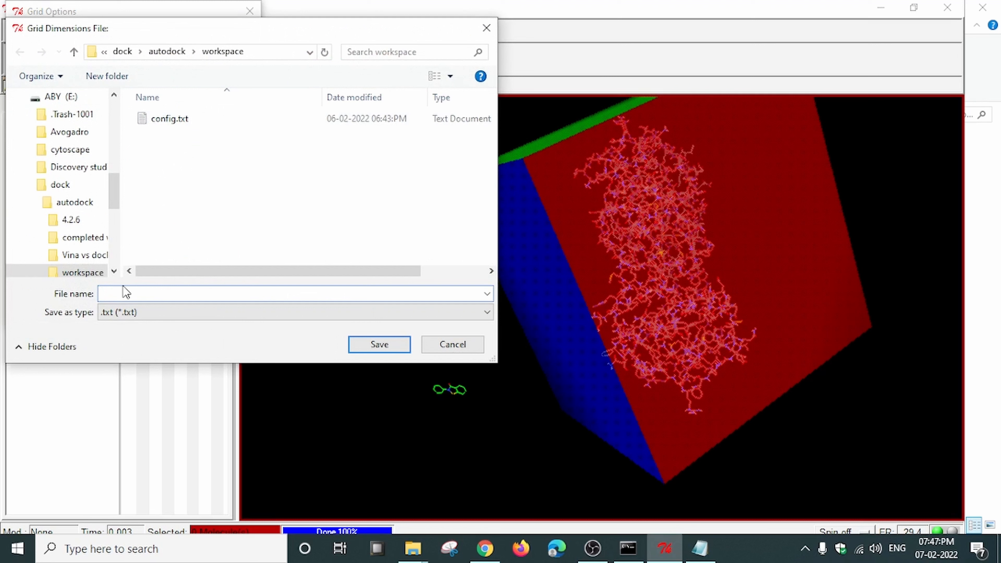
type("g.txt")
left_click(379, 344)
left_click_drag(491, 321, 324, 167)
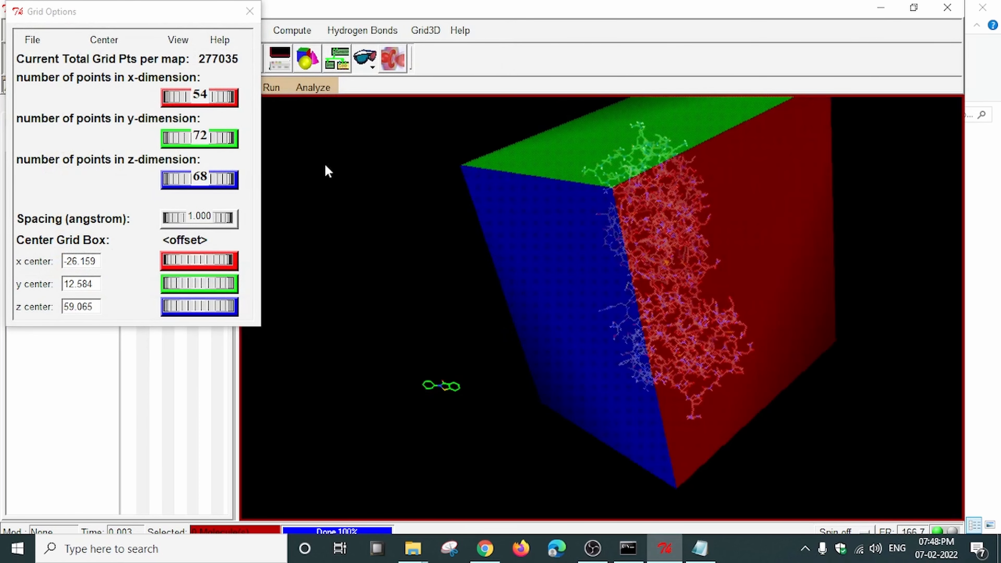
left_click(251, 16)
left_click_drag(727, 272, 549, 346)
middle_click_drag(549, 346, 584, 280)
left_click_drag(583, 280, 501, 280)
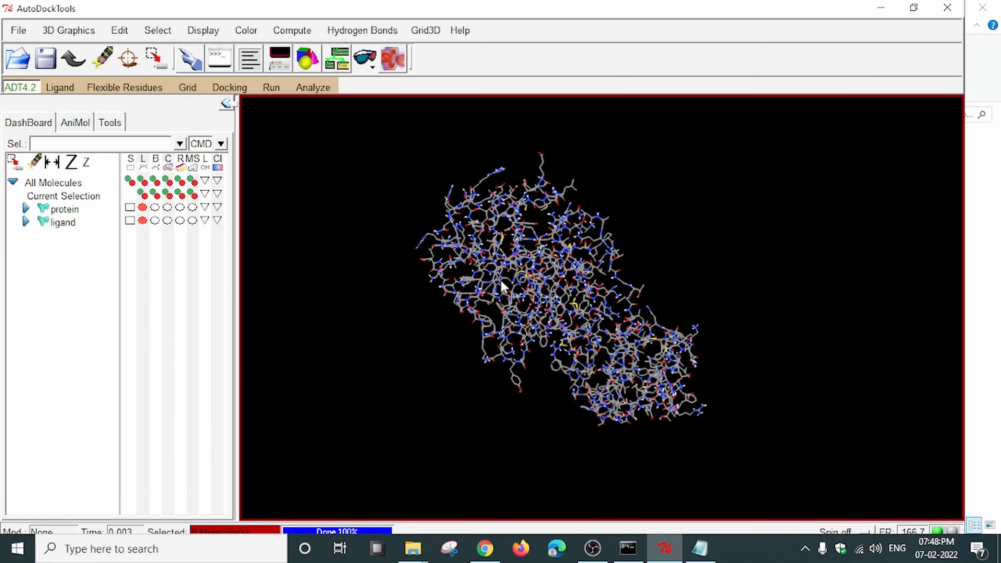
left_click(188, 88)
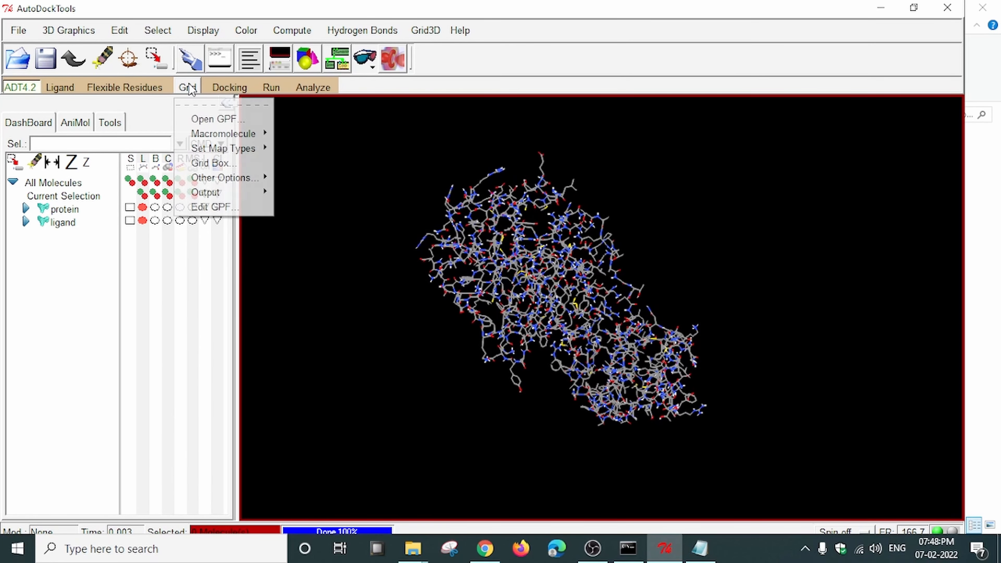
mouse_move(237, 194)
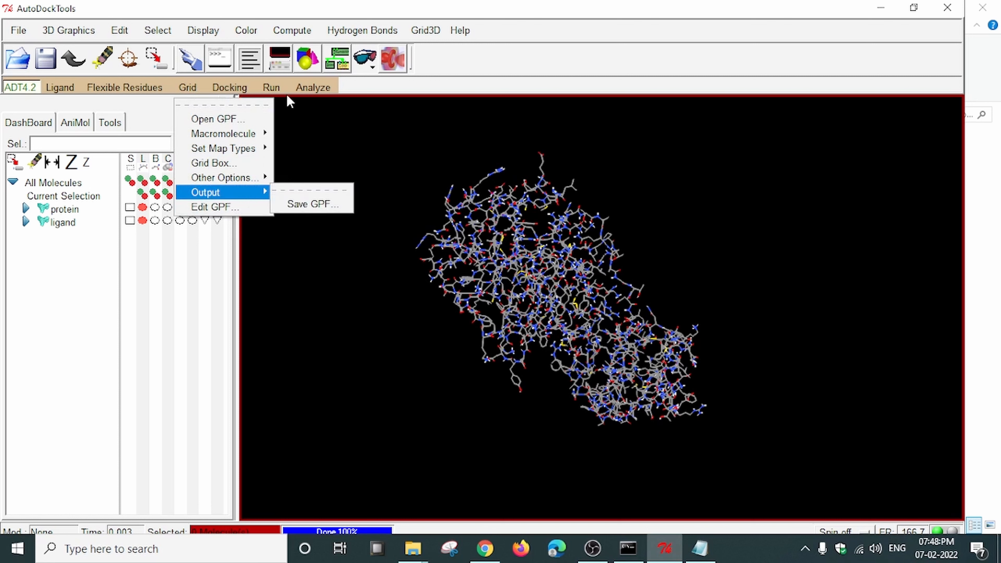
left_click(272, 88)
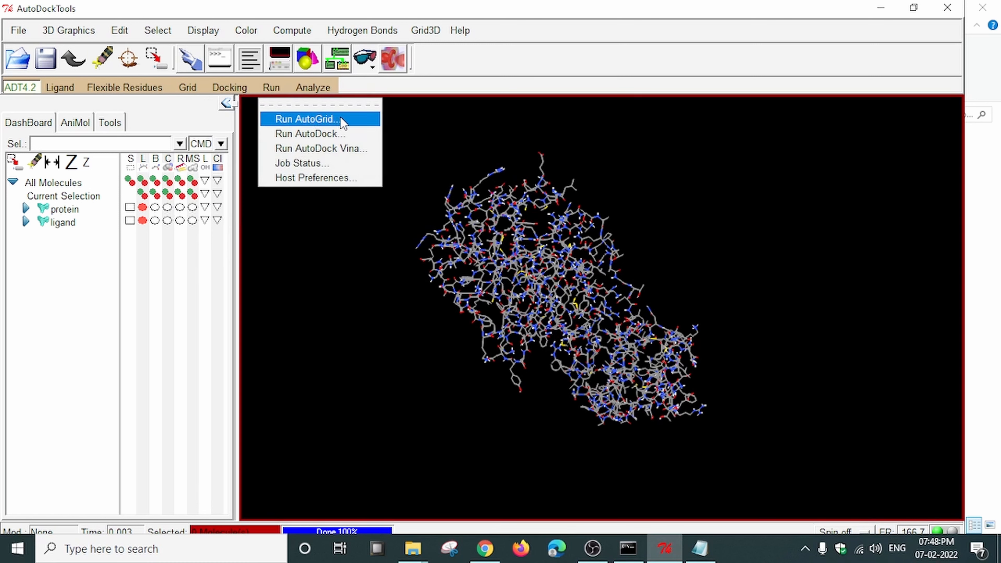
left_click(236, 85)
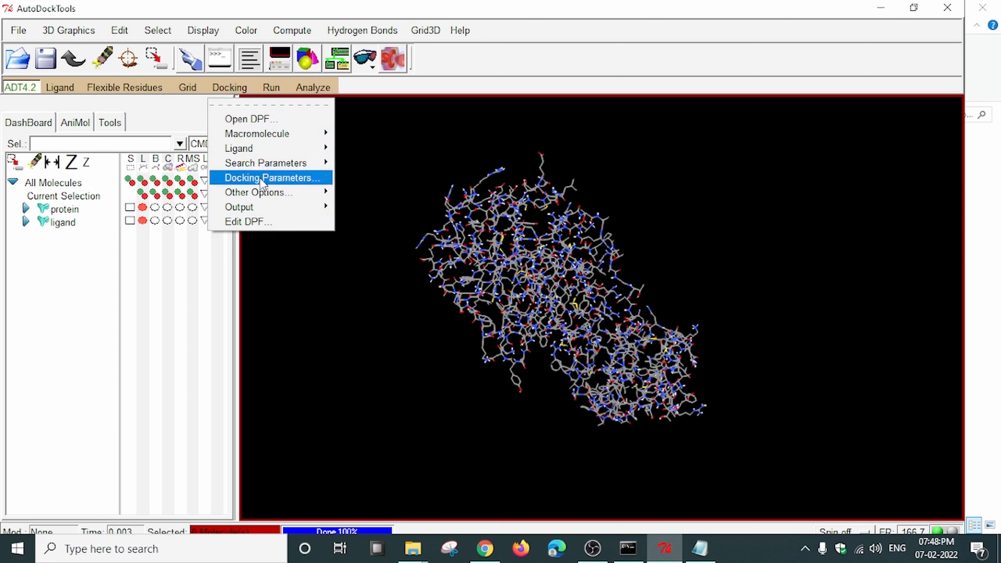
left_click(271, 87)
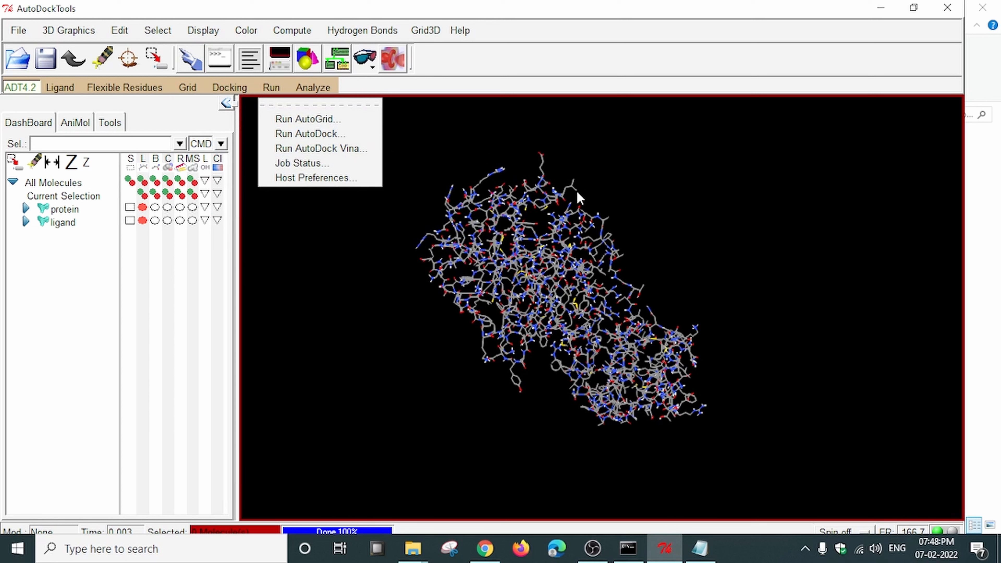
left_click(567, 205)
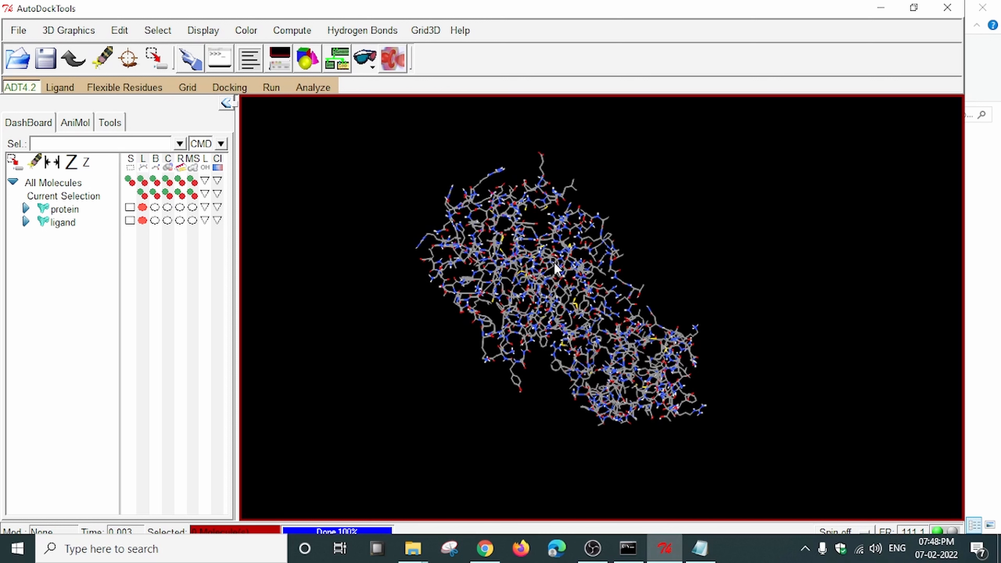
Step: Switch to the workspace folder in File Explorer and open config.txt in Notepad
mouse_move(413, 549)
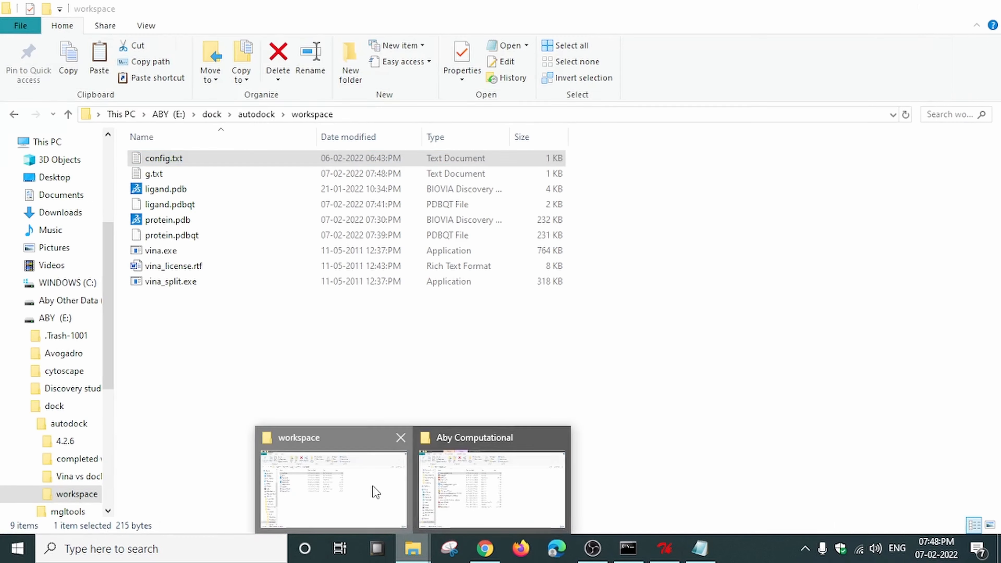
left_click(377, 492)
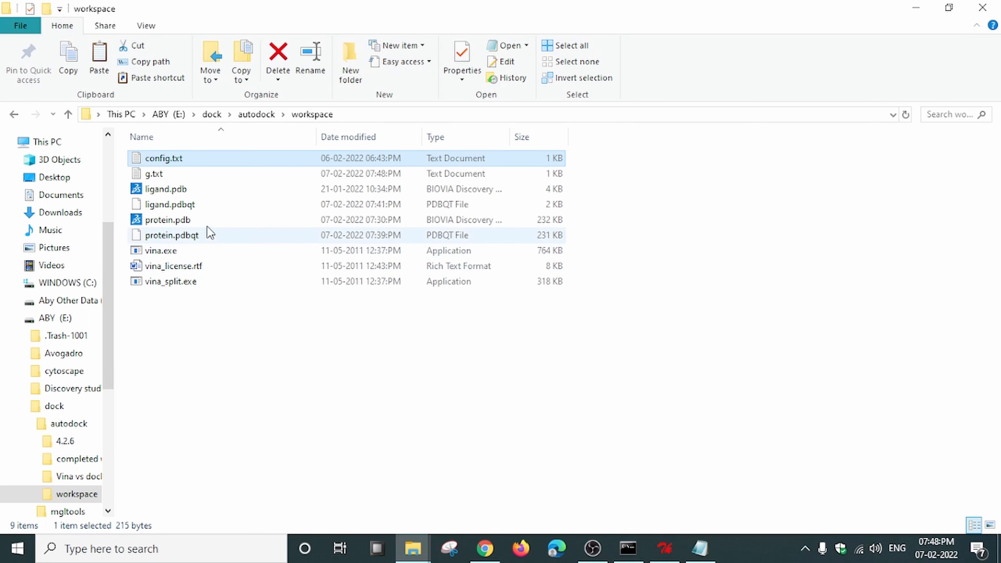
double_click(233, 162)
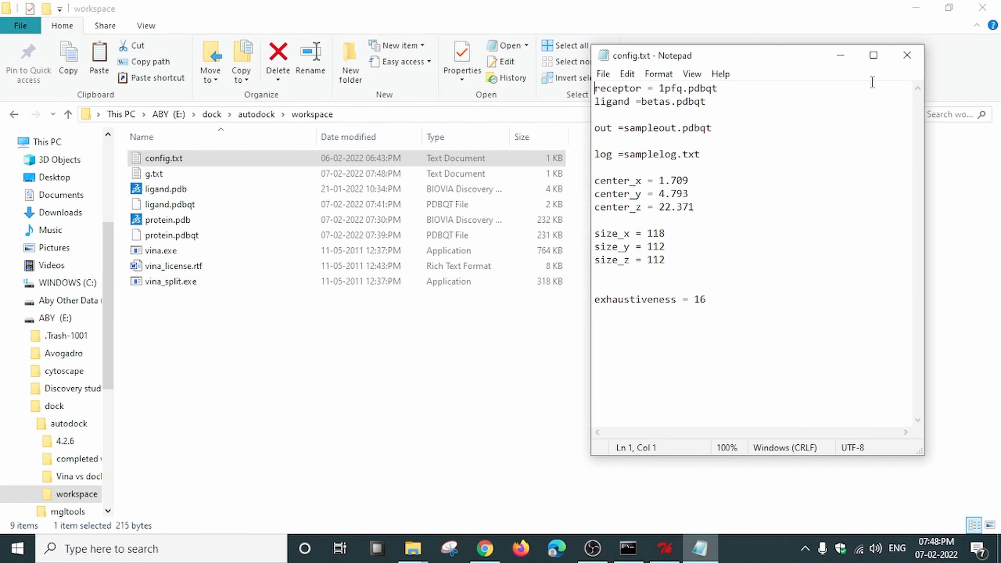
left_click_drag(734, 63, 724, 83)
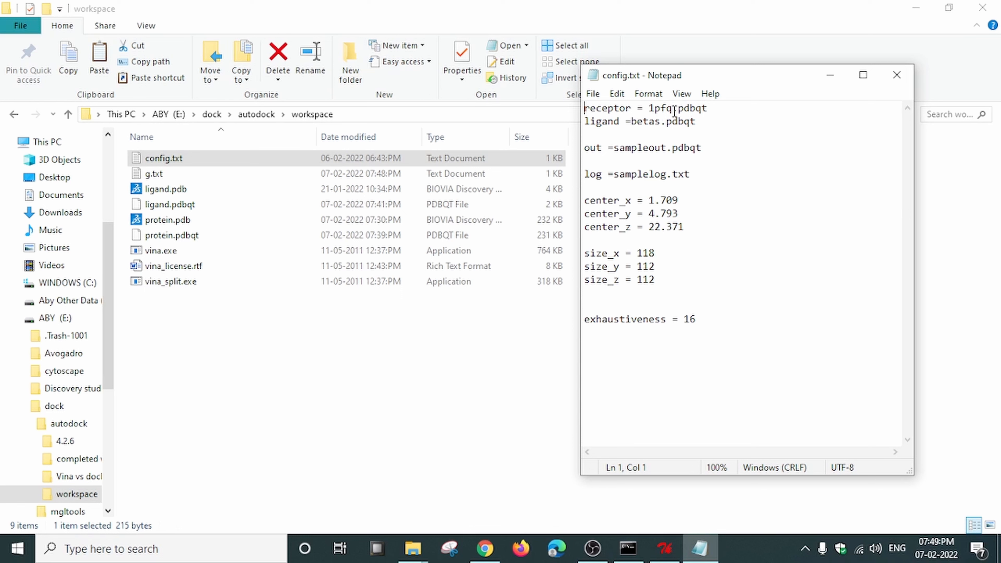
Step: Set the receptor entry in config.txt to protein.pdbqt
left_click_drag(674, 108, 650, 110)
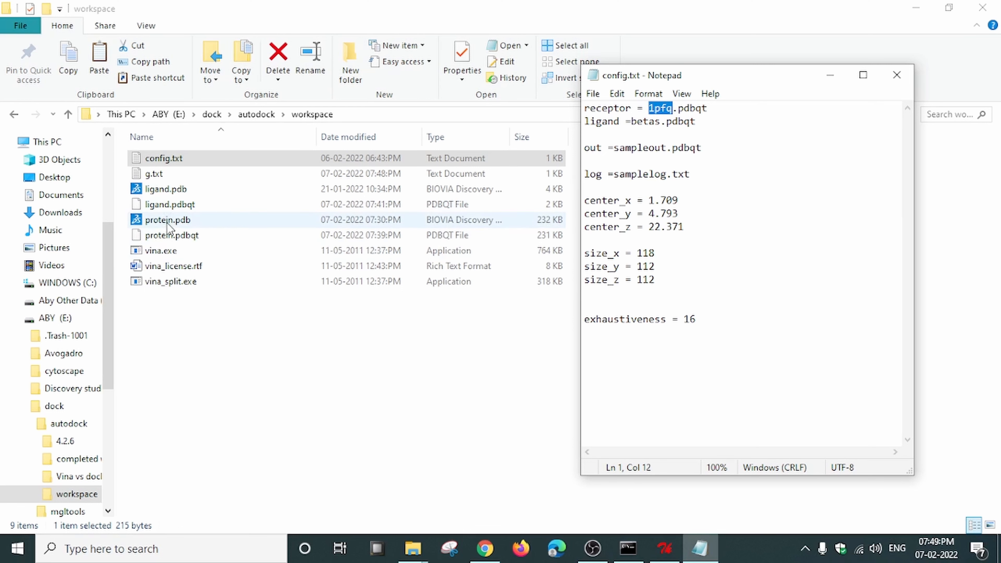
type("pr")
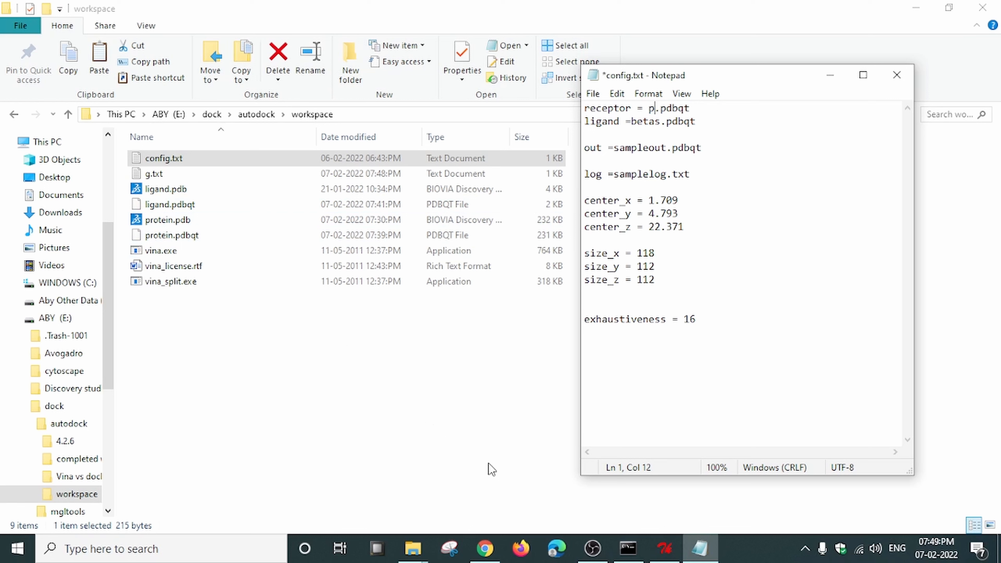
type("otyein")
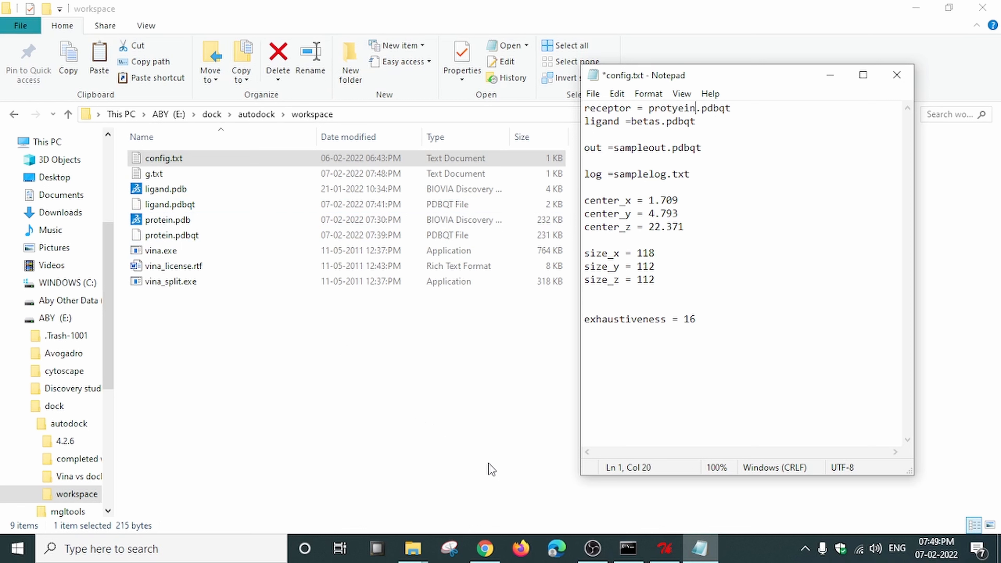
key("Left")
key("Left")
key("Left")
key("BackSpace")
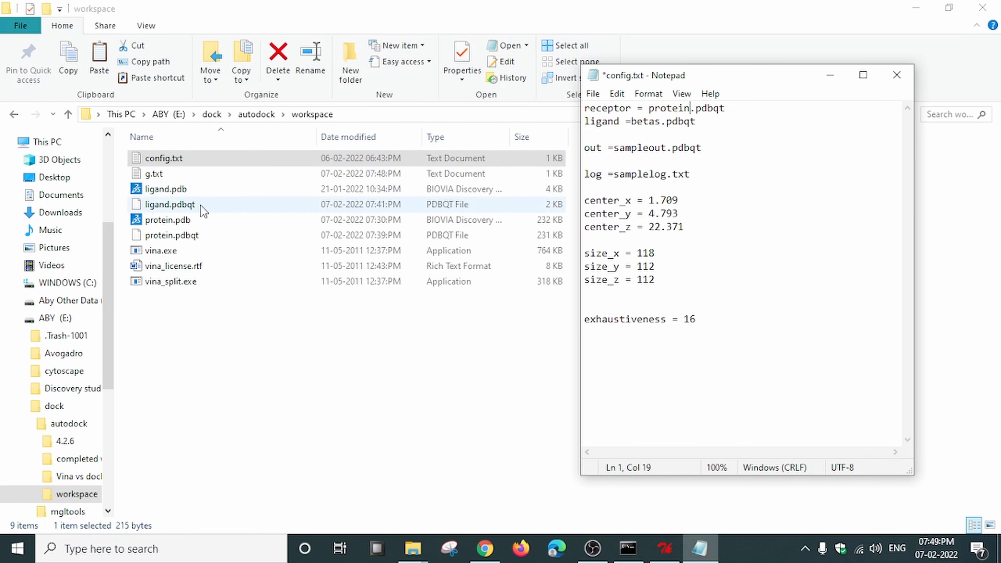
Step: Set the ligand entry in config.txt to ligand.pdbqt
left_click(660, 122)
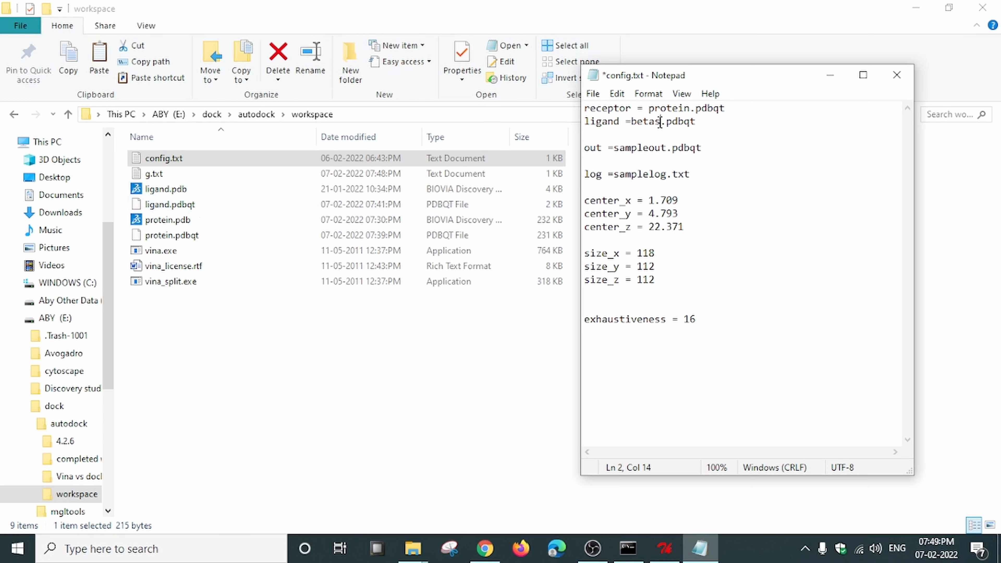
key("BackSpace")
key("BackSpace")
key("BackSpace")
key("BackSpace")
key("BackSpace")
type("ligans")
key("BackSpace")
type("d")
left_click(702, 123)
key("BackSpace")
key("BackSpace")
type("qt")
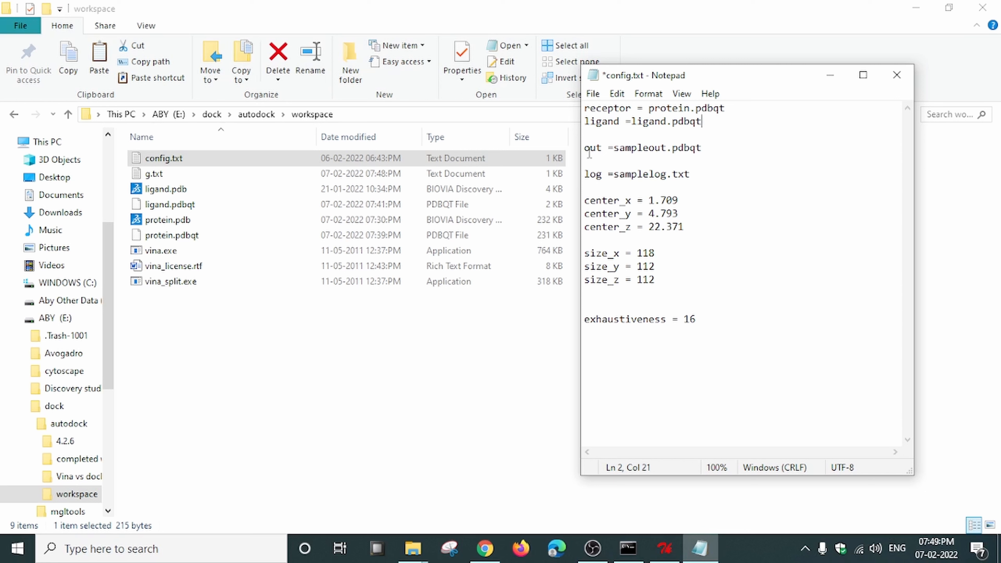
Step: Review the out and log file entries in config.txt and highlight the log file's base name
left_click(596, 148)
left_click(702, 150)
left_click(628, 549)
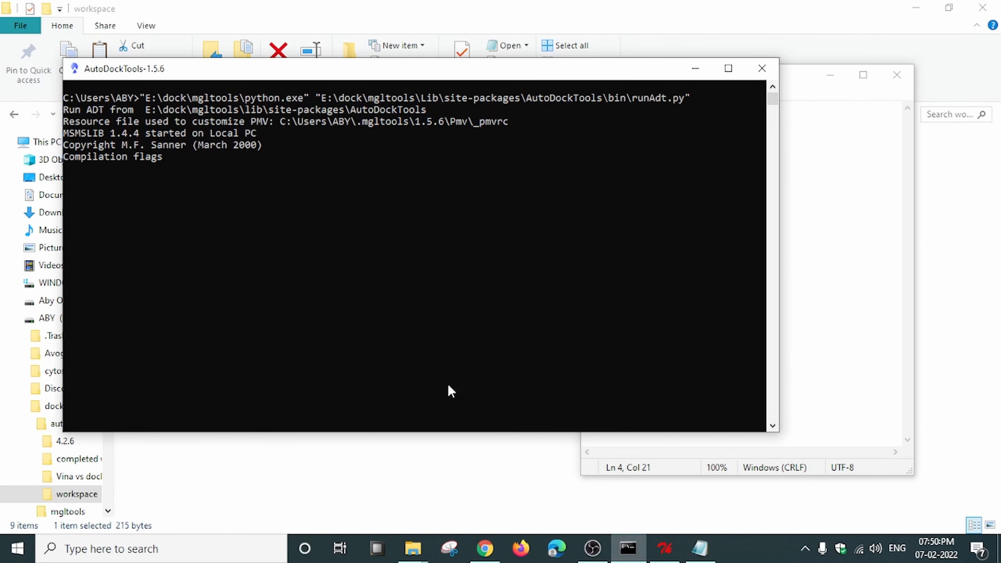
left_click(695, 69)
left_click(692, 175)
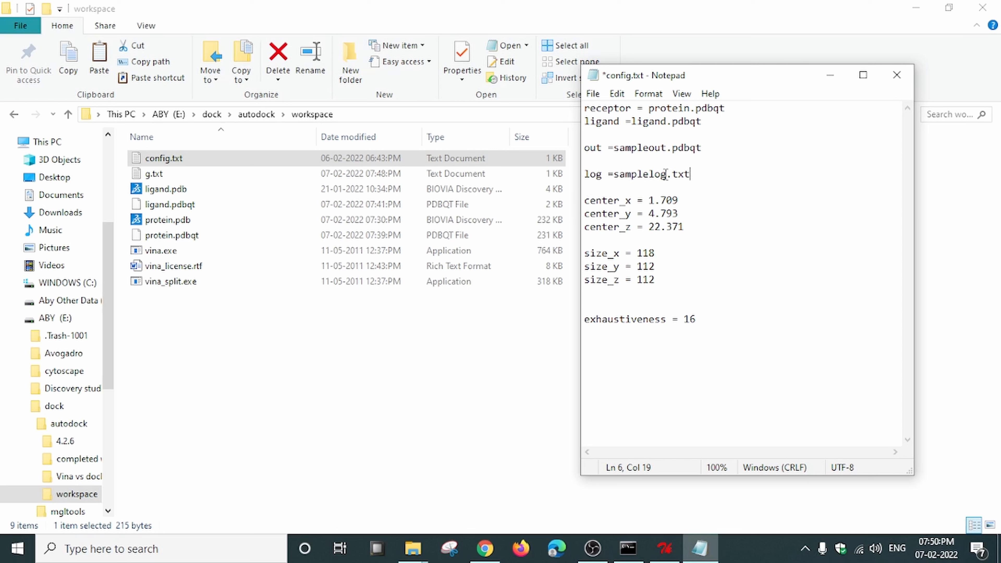
left_click_drag(666, 175, 614, 175)
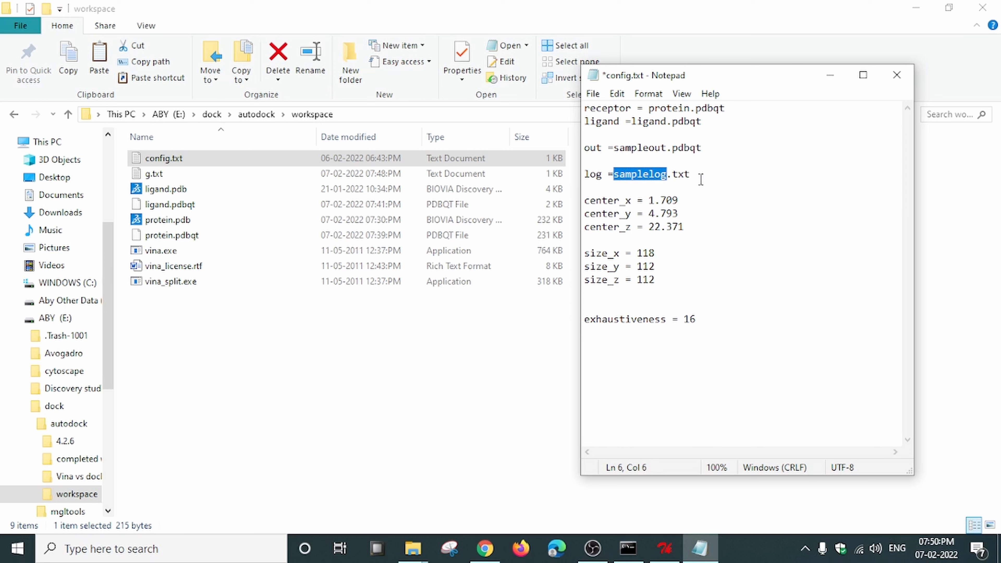
Step: Review the out file name, log file name and center_x entry in config.txt by highlighting each one
left_click(647, 178)
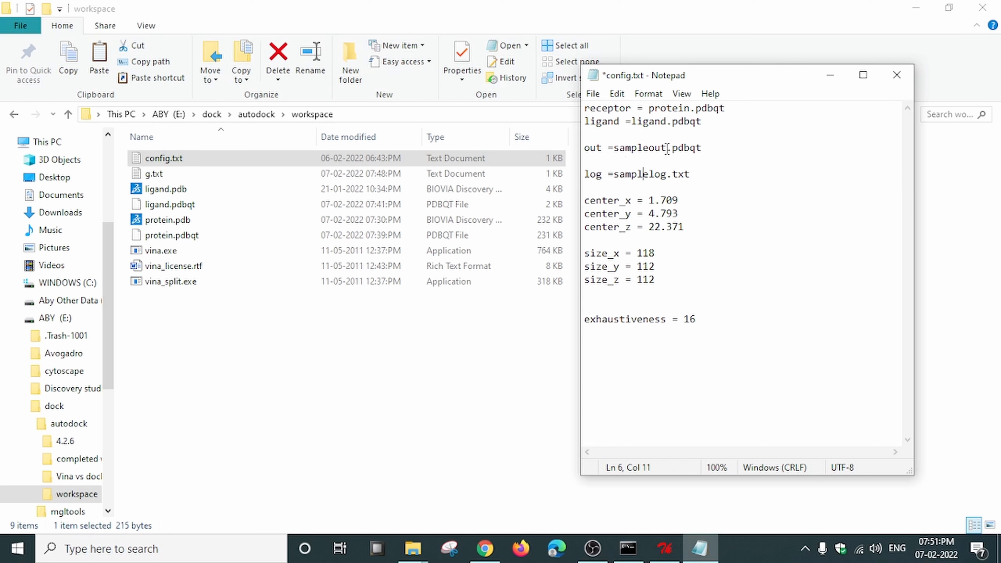
left_click_drag(667, 148, 614, 148)
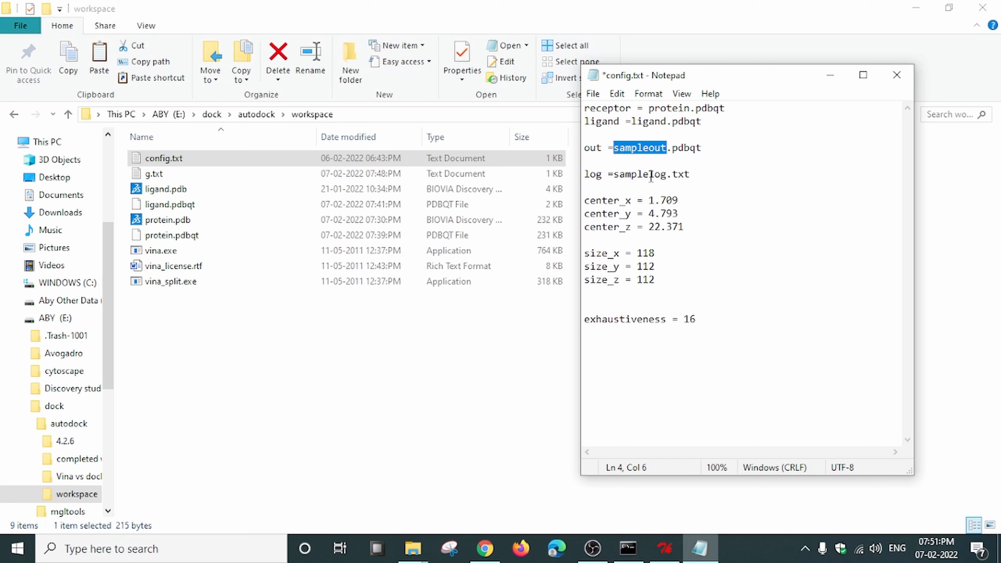
left_click_drag(667, 174, 616, 175)
left_click(697, 174)
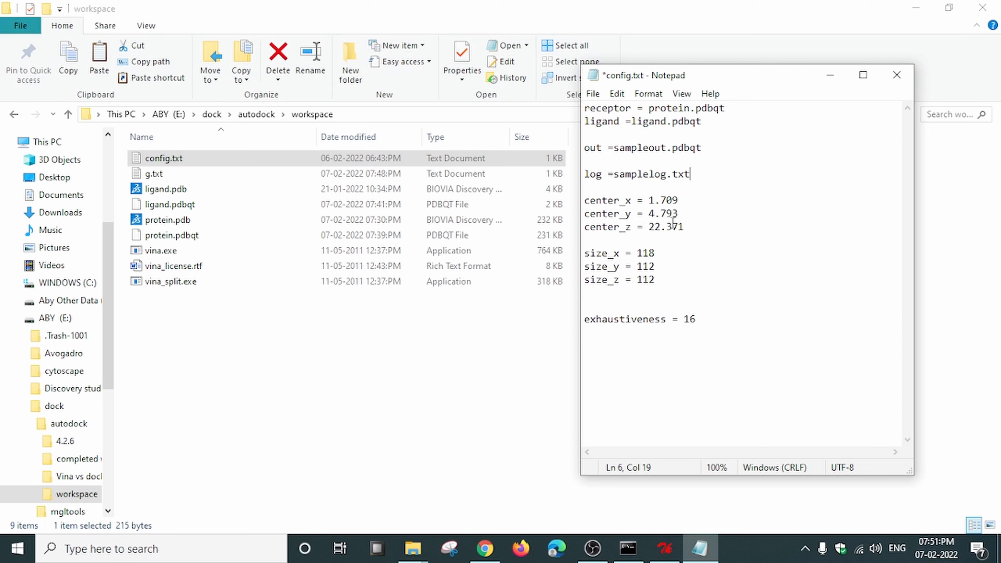
left_click_drag(680, 201, 649, 200)
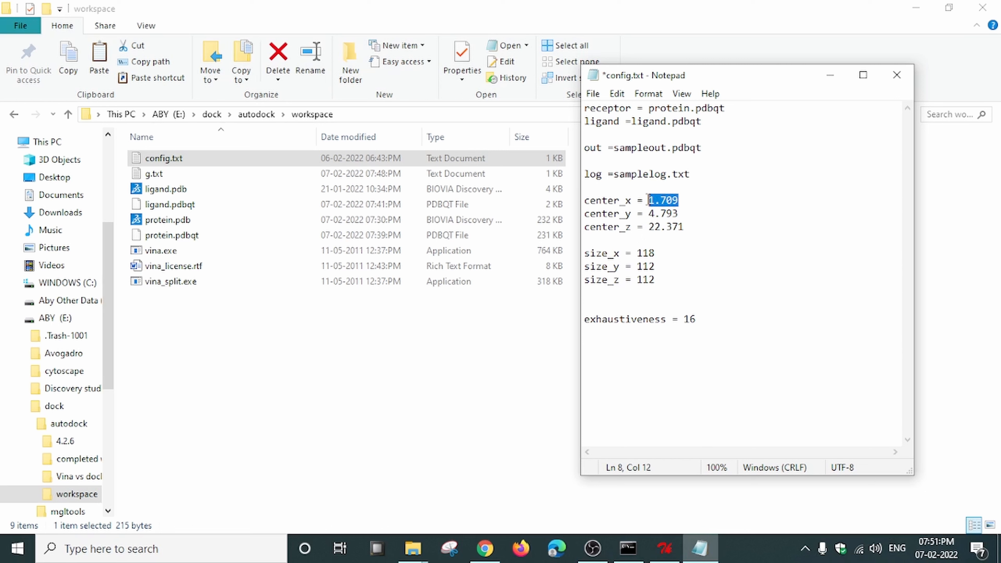
left_click(683, 214)
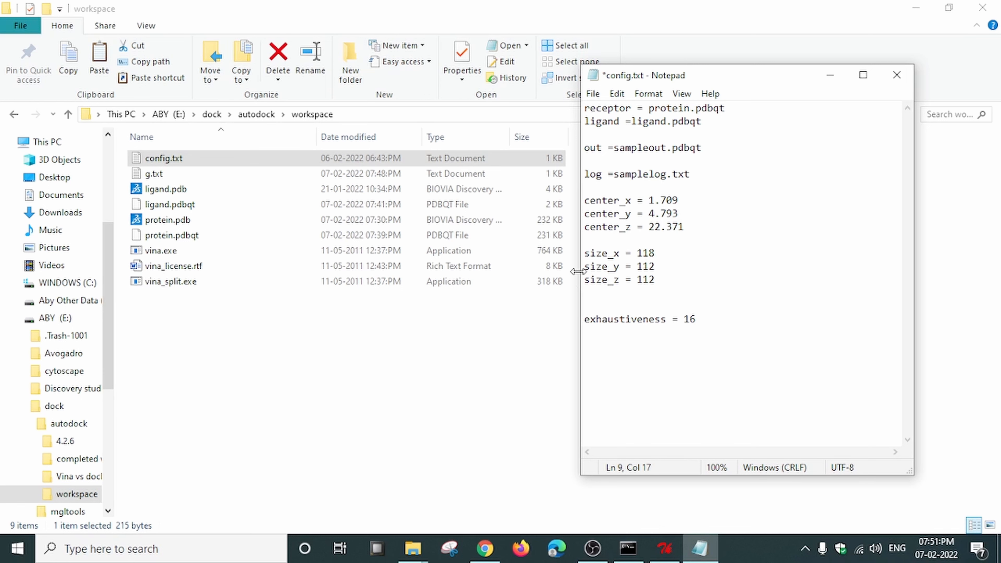
Step: Open g.txt from the workspace folder and place the config.txt window beside it for comparison
left_click(287, 264)
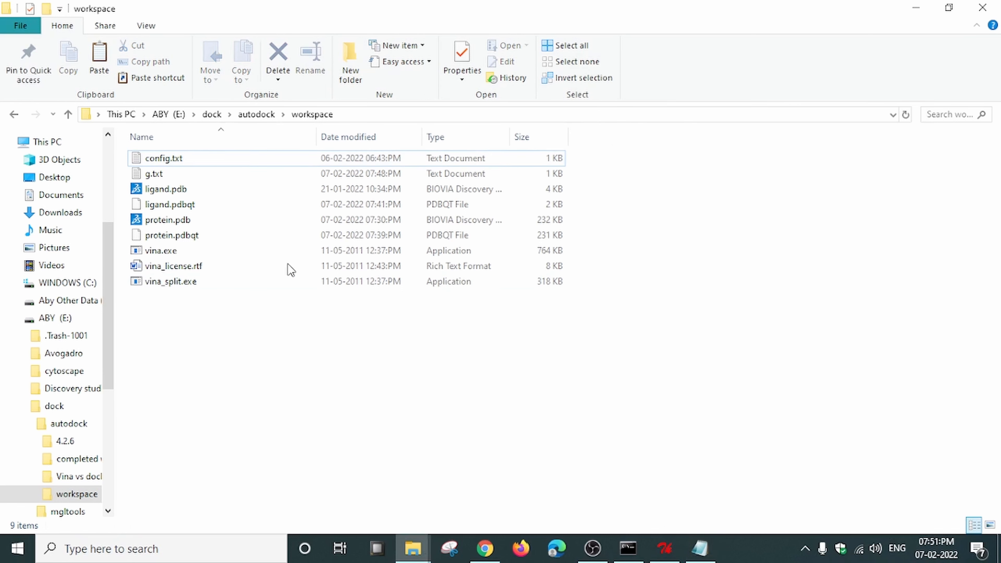
double_click(186, 175)
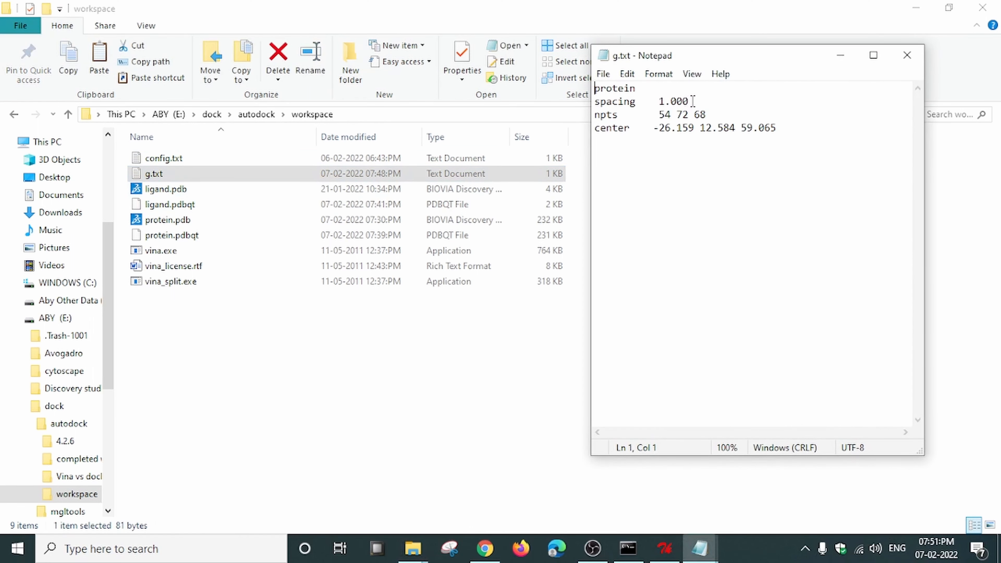
mouse_move(700, 544)
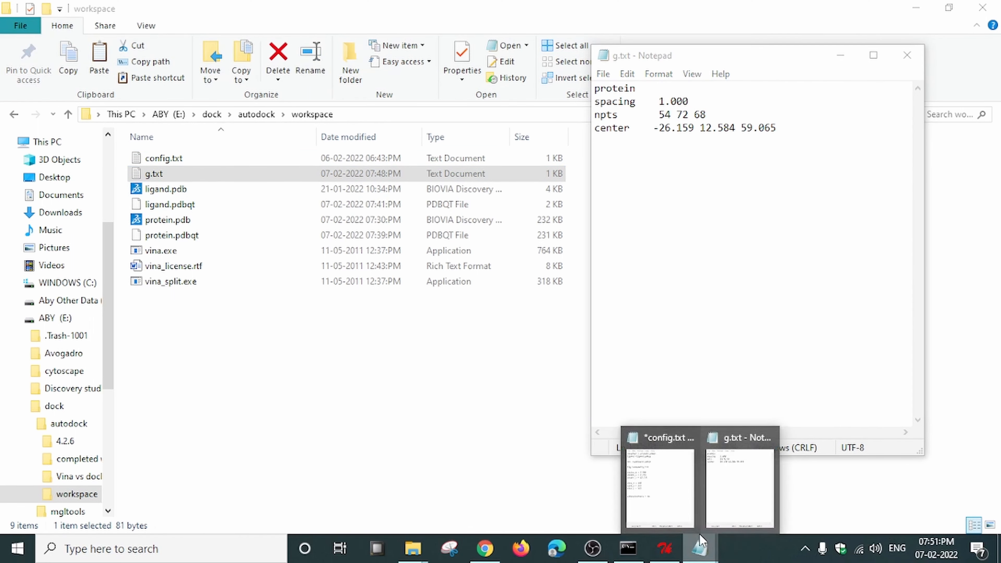
left_click(685, 510)
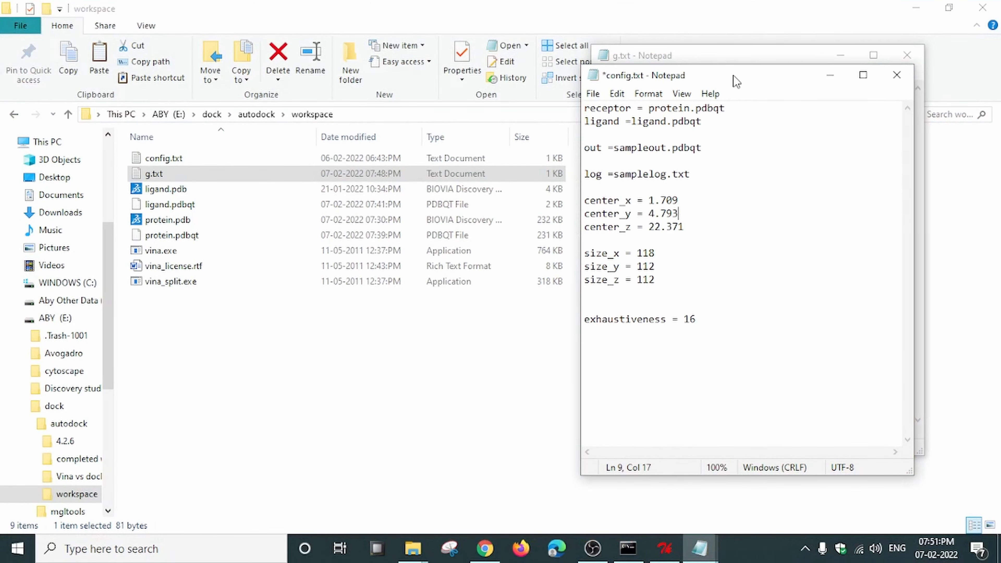
left_click_drag(733, 74, 395, 66)
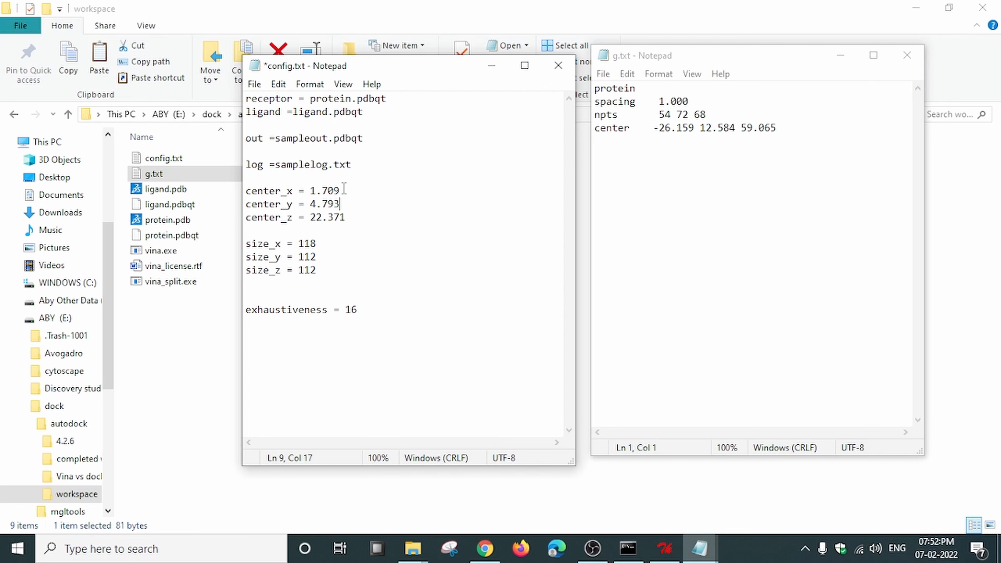
Step: In config.txt, set center_x to -26.159 and center_y to 12.584, matching the center line in g.txt
left_click_drag(340, 190, 309, 191)
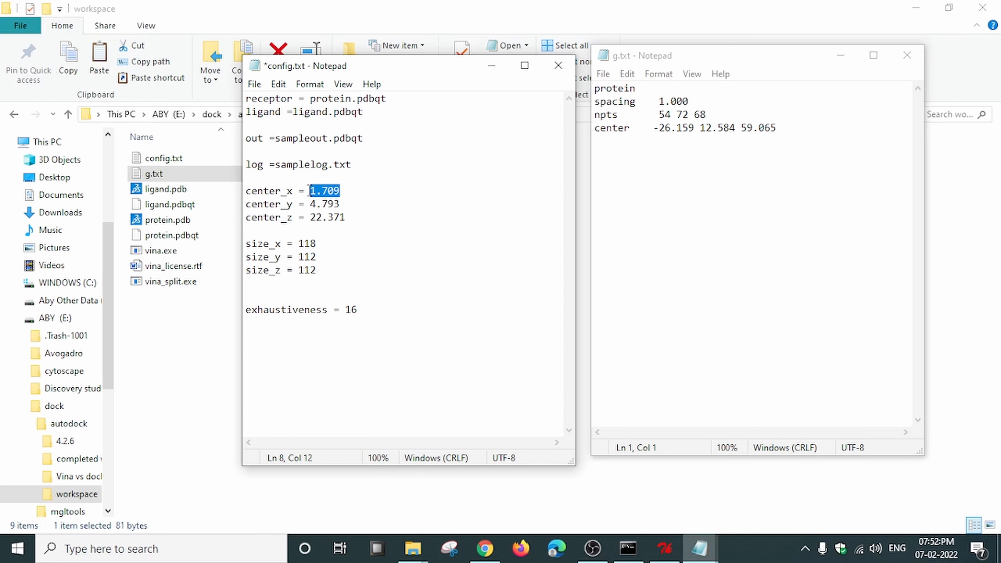
type("-26.159")
left_click(339, 205)
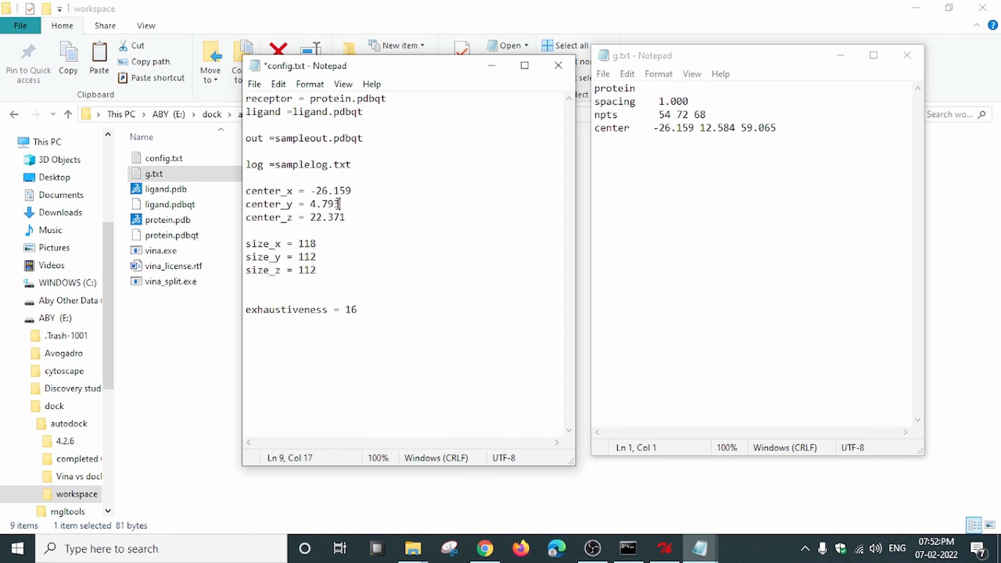
key("BackSpace")
key("BackSpace")
key("BackSpace")
key("BackSpace")
key("BackSpace")
type("12.584")
Step: Set center_z in config.txt to 59.065, the third center coordinate in g.txt
left_click(347, 218)
key("BackSpace")
key("BackSpace")
key("BackSpace")
key("BackSpace")
key("BackSpace")
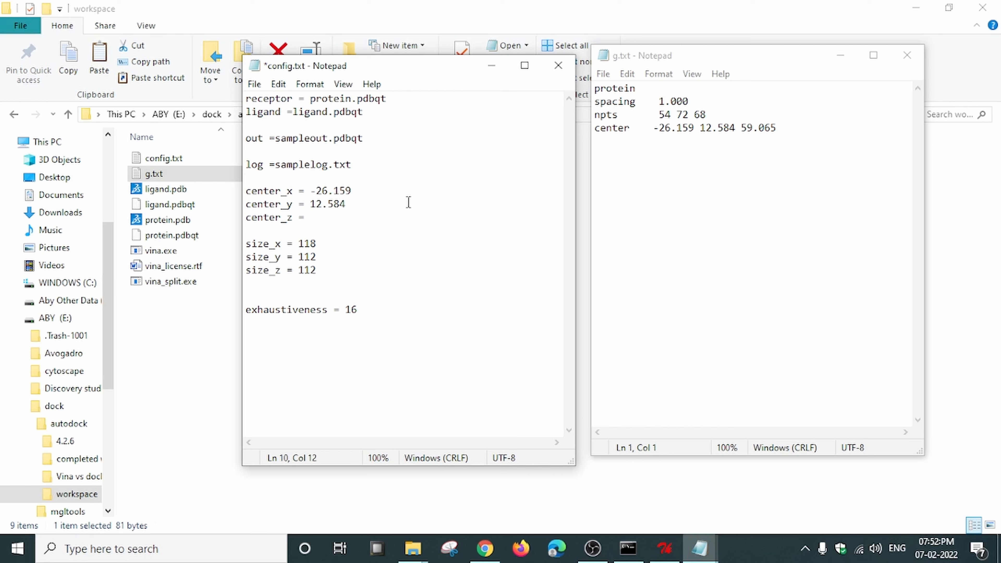
type("59.065")
Step: Set size_x to 54 and size_y to 72 in config.txt, following the npts line in g.txt
left_click(320, 245)
key("BackSpace")
key("BackSpace")
key("BackSpace")
type("54")
left_click(321, 258)
key("BackSpace")
key("BackSpace")
key("BackSpace")
type("72")
Step: Set size_z in config.txt to 68, the third npts value in g.txt
left_click(322, 271)
key("BackSpace")
key("BackSpace")
key("BackSpace")
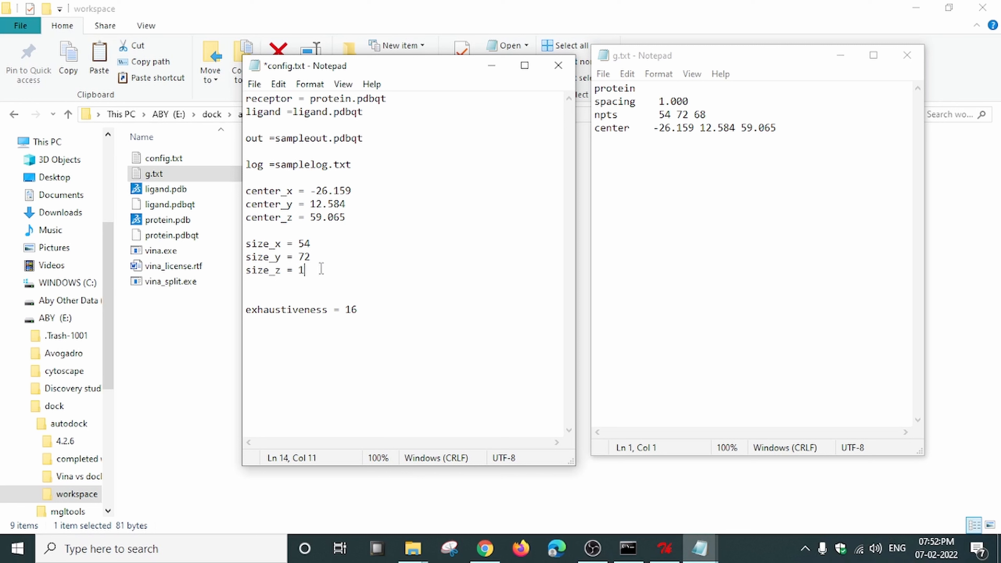
type("68")
Step: Set the exhaustiveness entry in config.txt to 8
left_click_drag(358, 310, 248, 310)
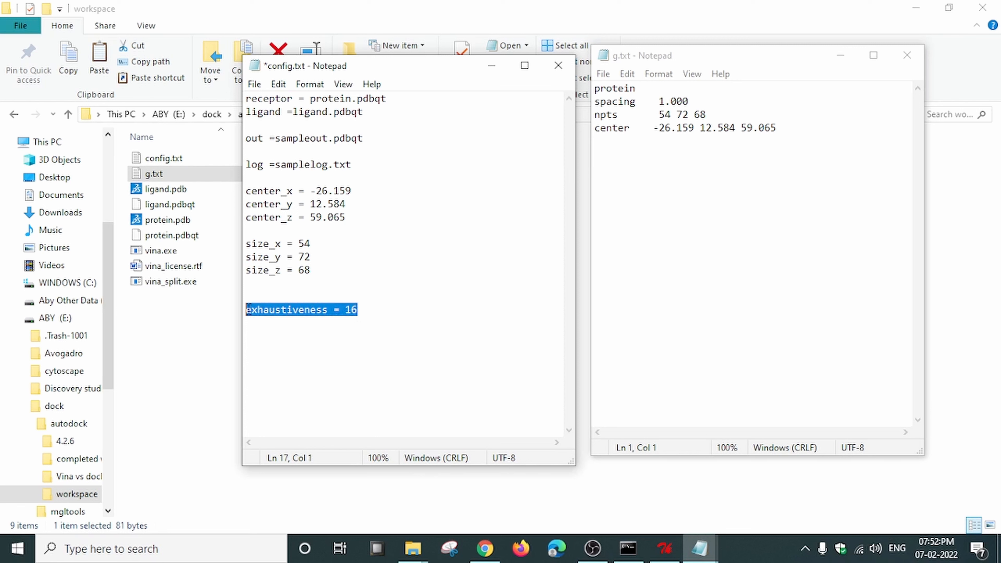
left_click(359, 310)
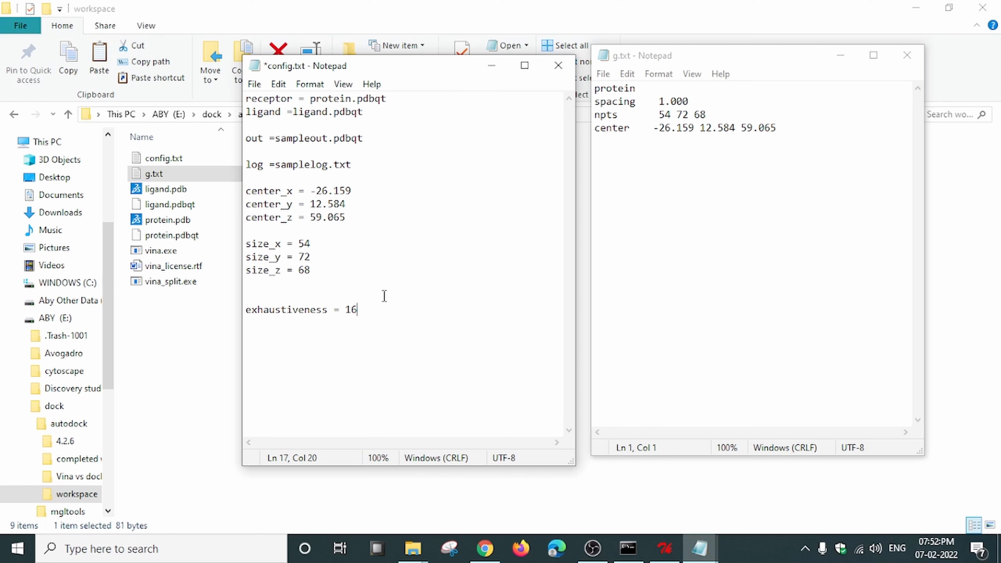
key("BackSpace")
key("BackSpace")
type("8")
Step: Check the edited entries, save config.txt, and close both g.txt and config.txt
left_click_drag(357, 313, 247, 107)
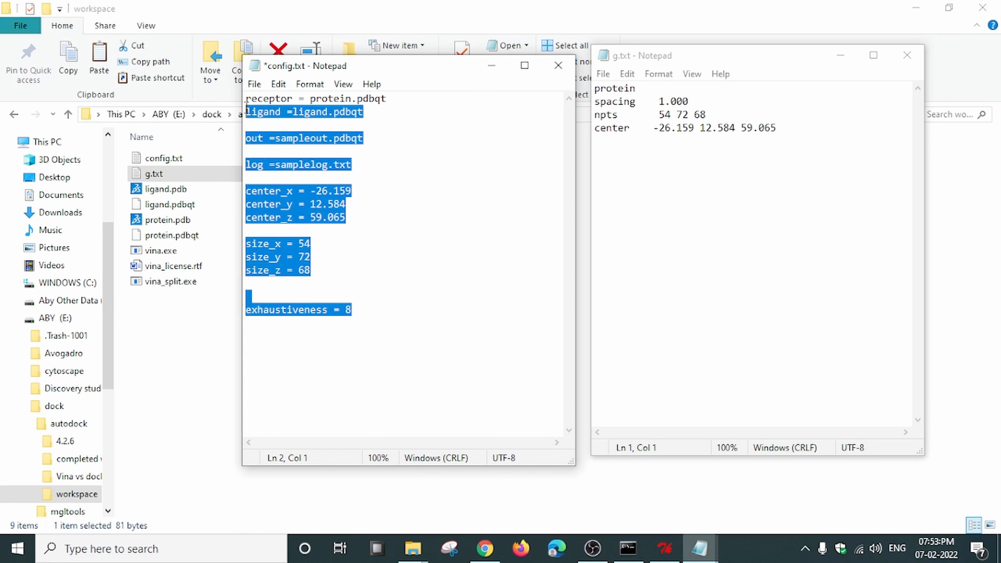
left_click(367, 310)
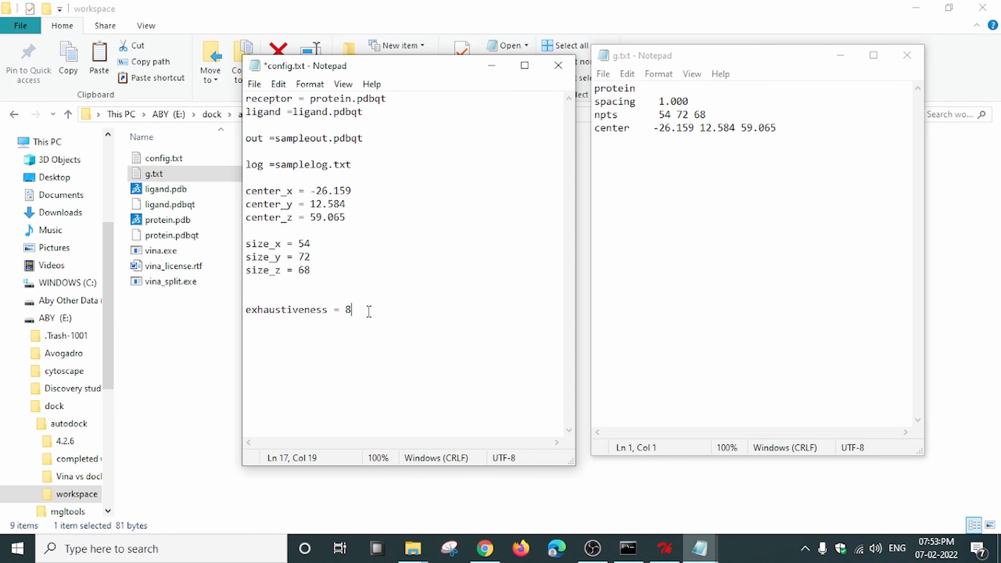
left_click(259, 88)
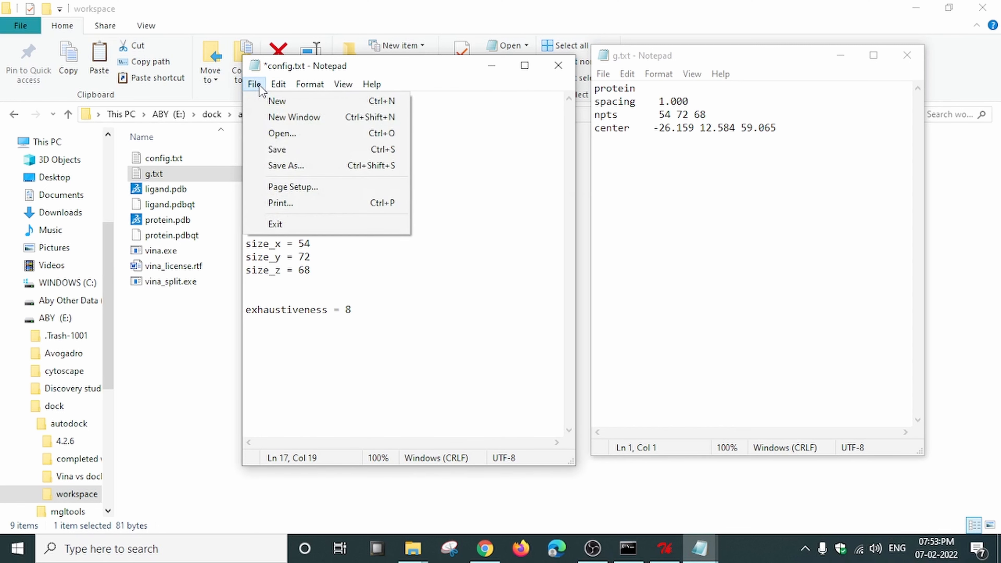
left_click(279, 150)
left_click(906, 55)
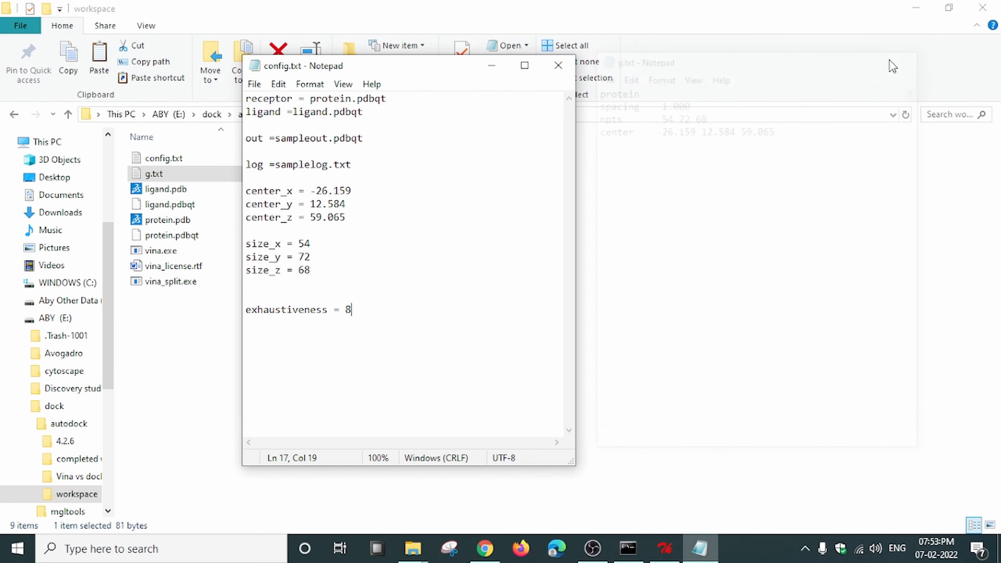
left_click(568, 71)
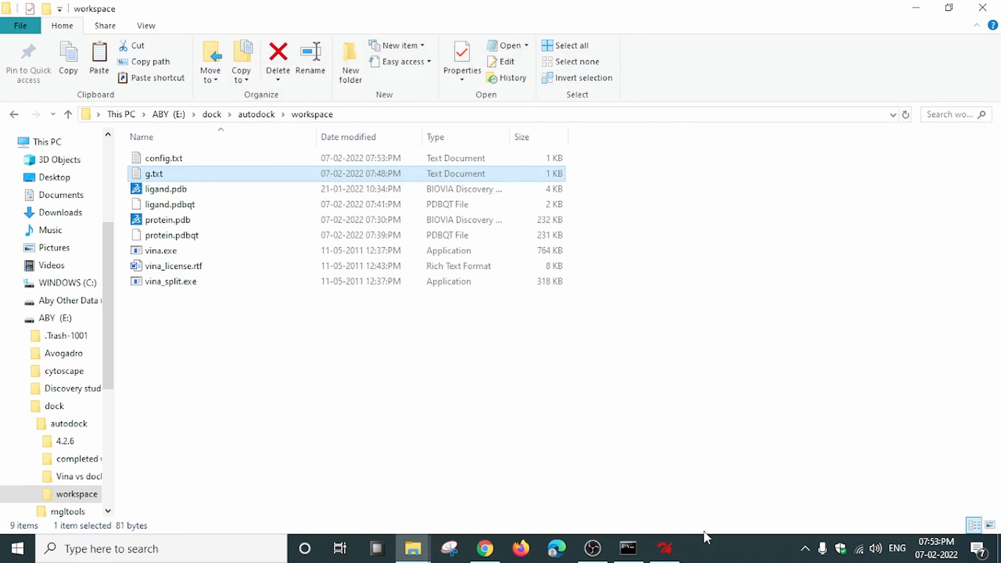
Step: Switch to AutoDockTools, start Run AutoDock Vina and choose vina.exe from the workspace folder as the Vina program
left_click(666, 550)
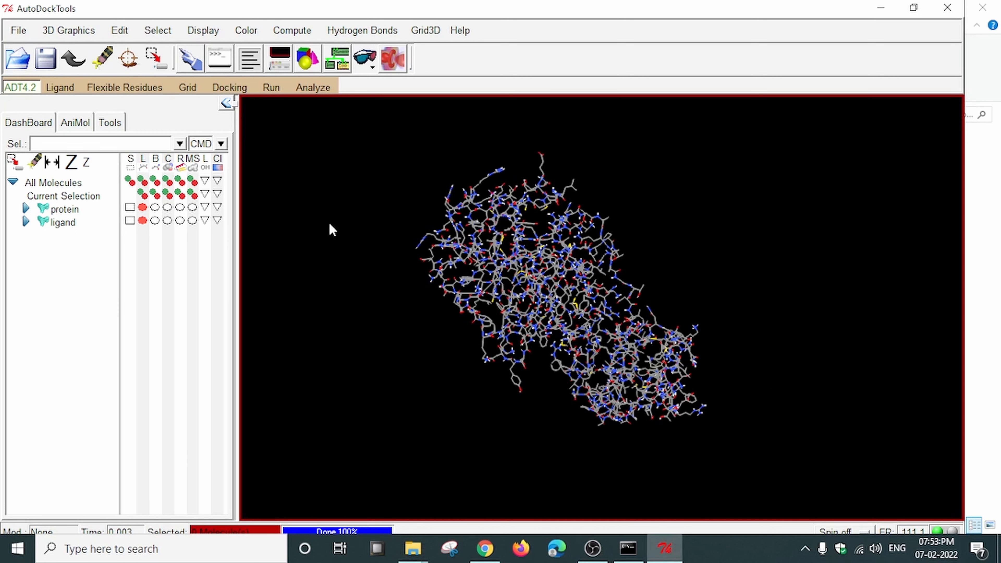
left_click(276, 88)
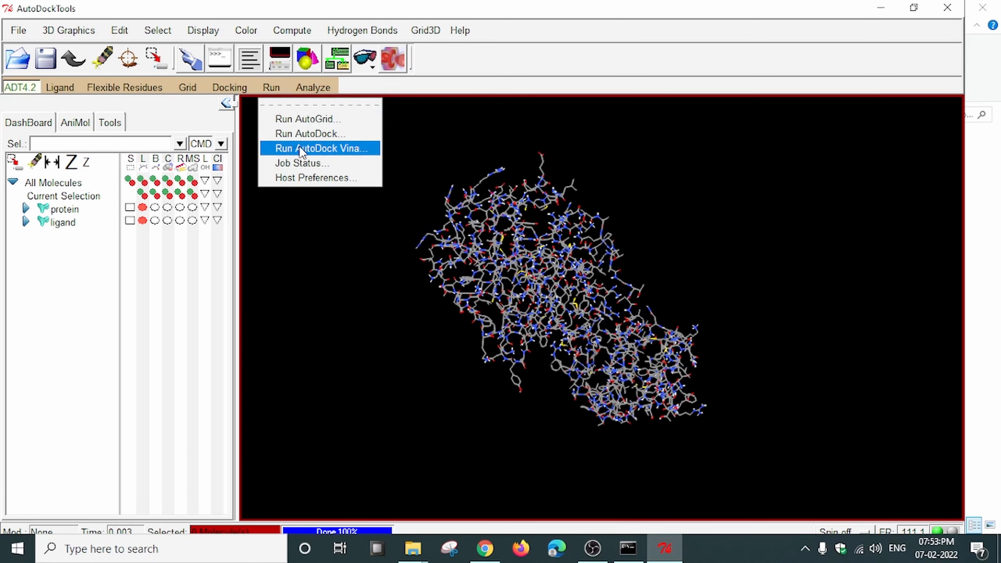
left_click(361, 157)
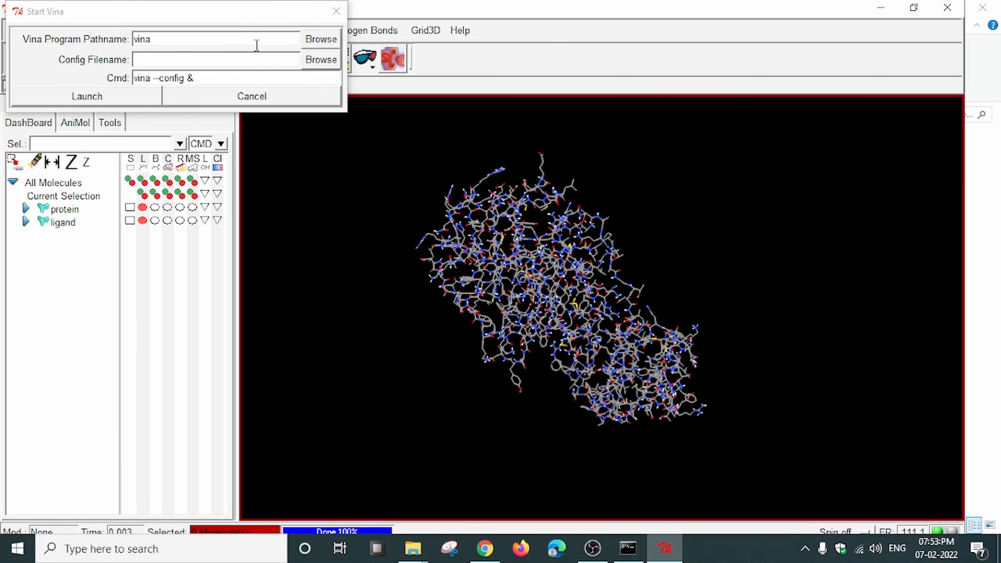
left_click(316, 41)
double_click(174, 216)
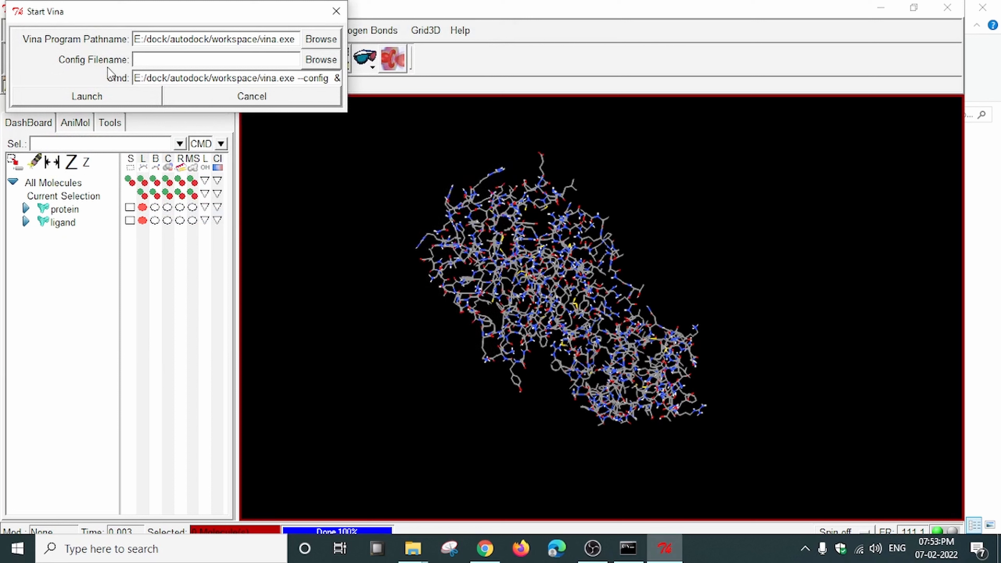
Step: Choose config.txt from the workspace folder as the Vina configuration file and launch the docking
left_click(331, 62)
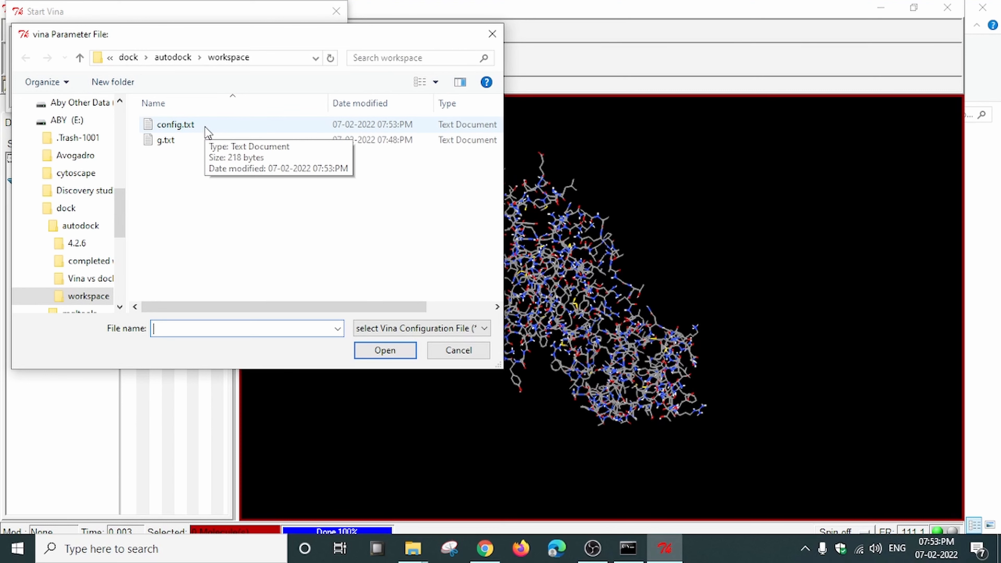
double_click(205, 128)
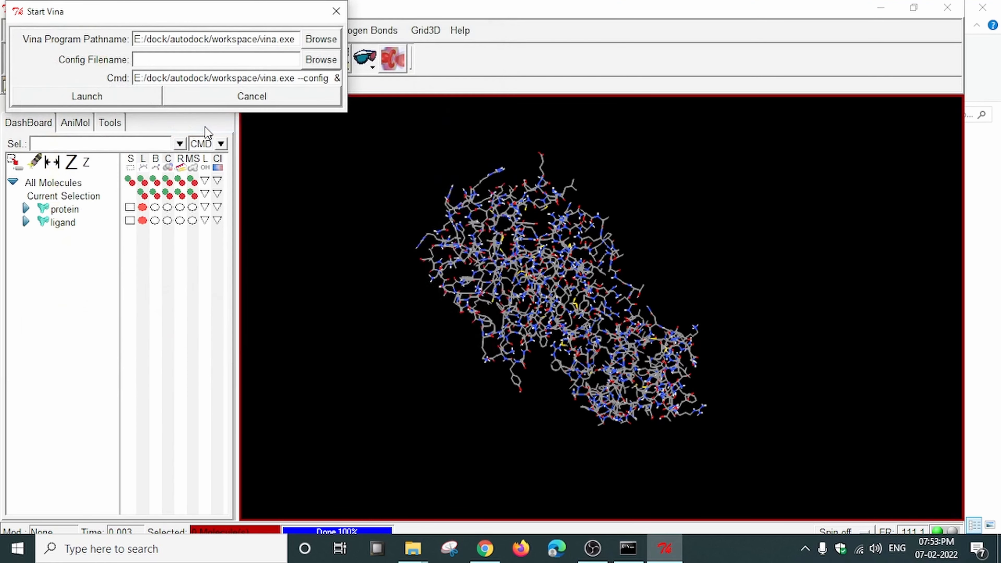
left_click(123, 97)
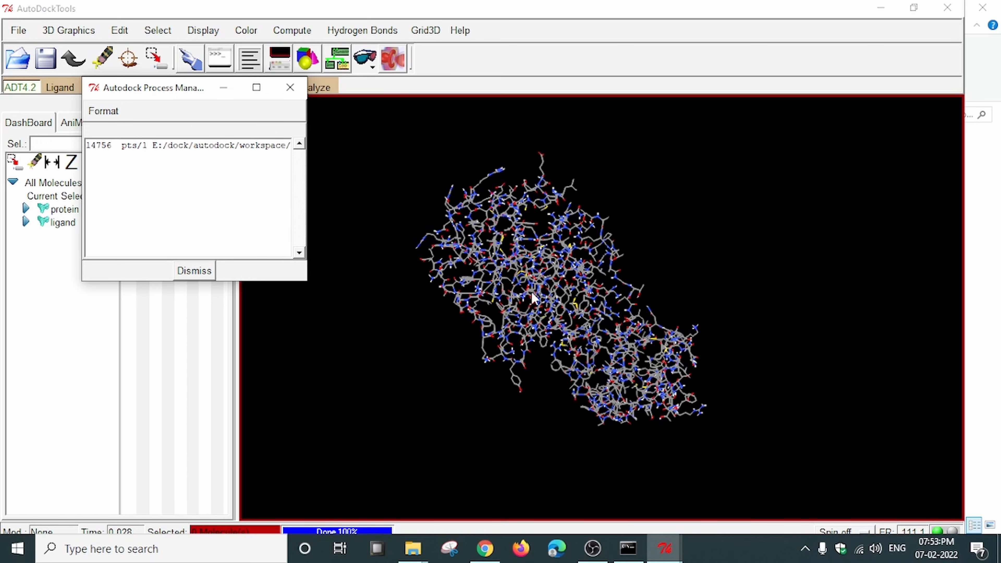
Step: Bring up the AutoDockTools console full screen and examine the docking progress and the affinity and RMSD table
left_click(628, 548)
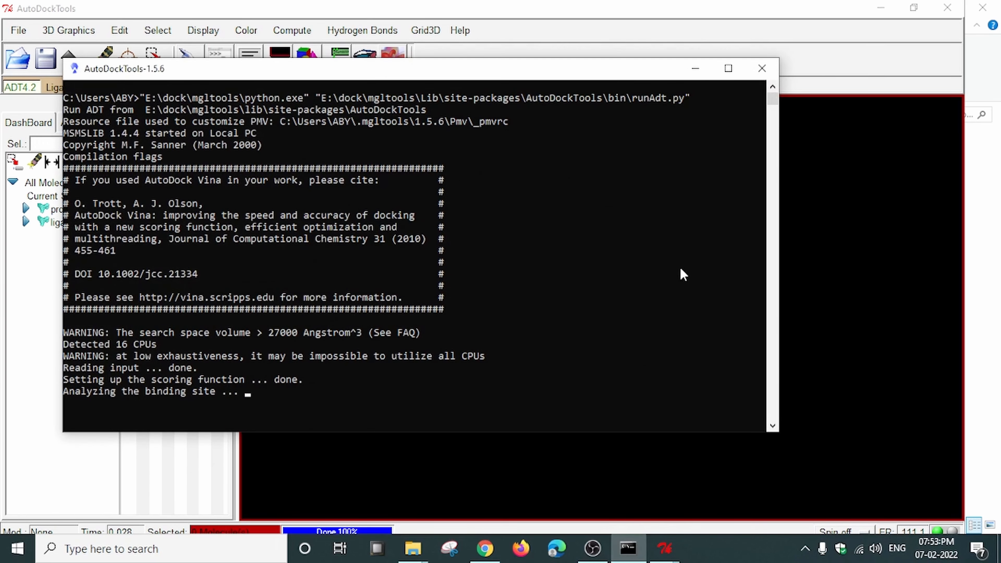
left_click(728, 68)
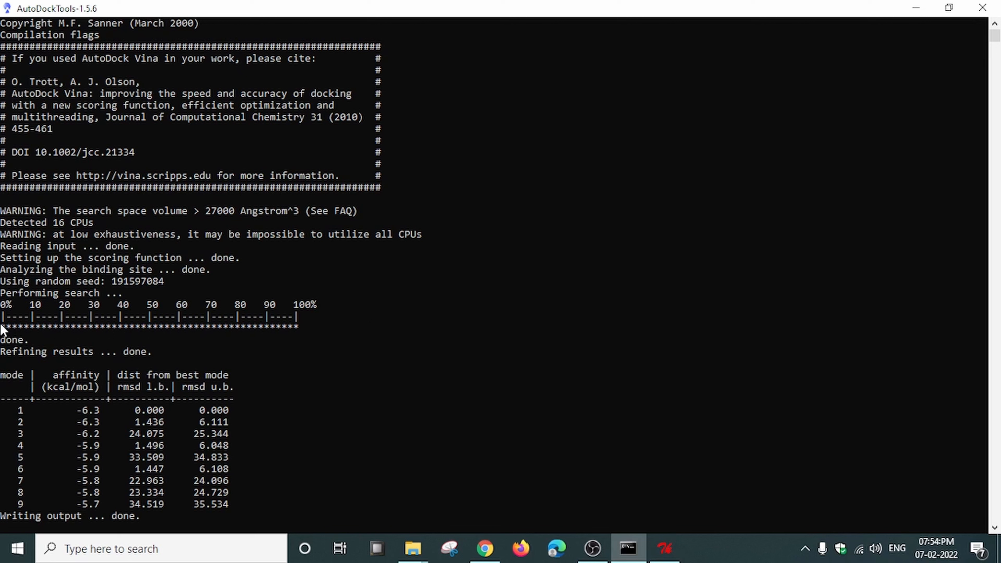
scroll(234, 349, "down", 1)
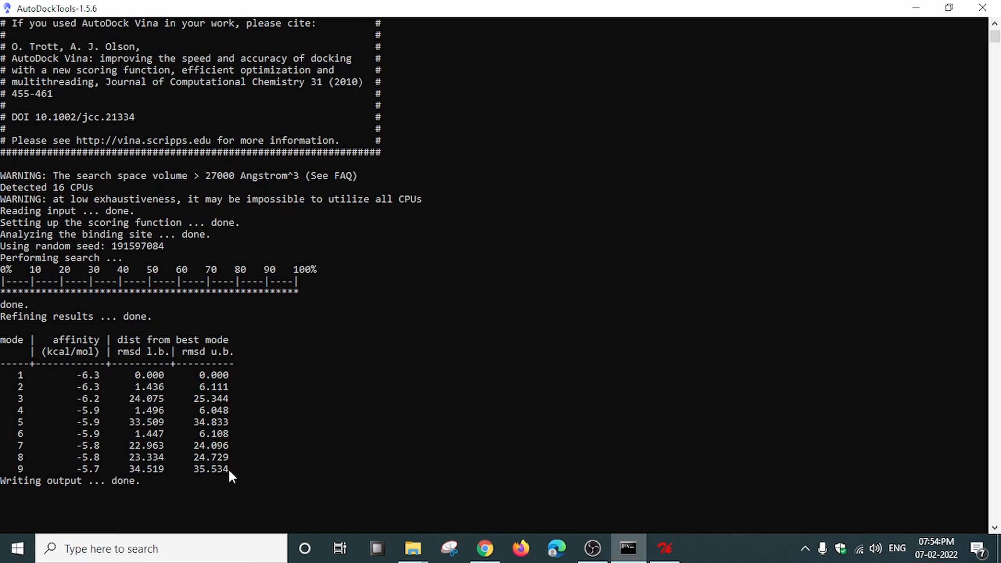
left_click_drag(231, 475, 2, 364)
left_click(254, 469)
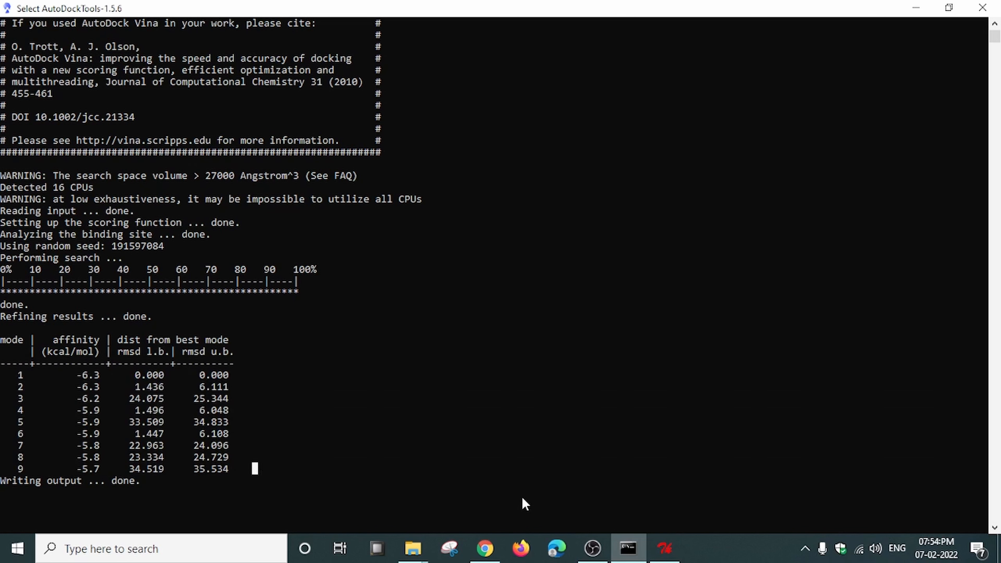
left_click(492, 478)
Step: Switch to the workspace folder in File Explorer and open the docking log samplelog.txt
mouse_move(410, 539)
left_click(369, 503)
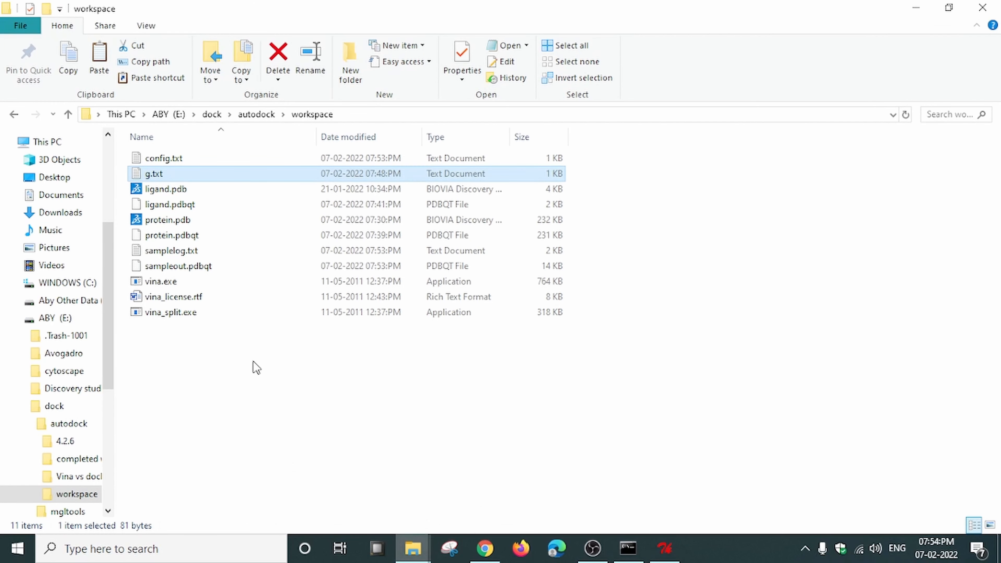
left_click(188, 259)
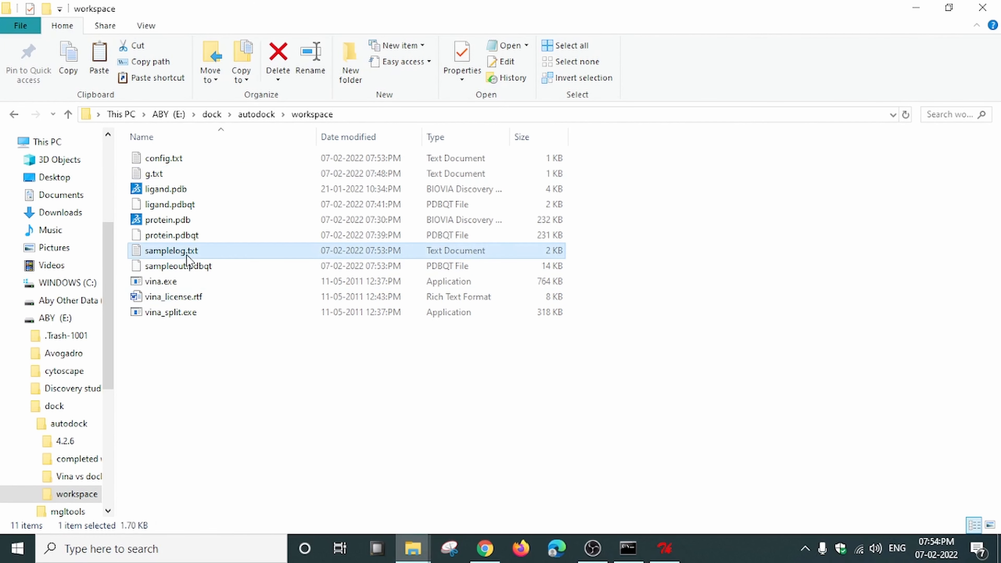
double_click(232, 249)
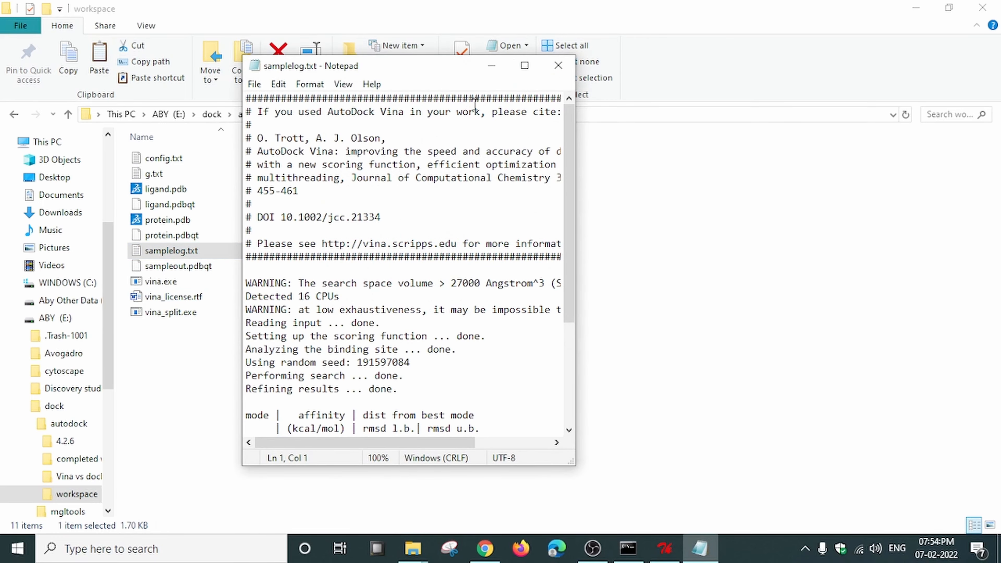
Step: Examine the affinity and RMSD table of the binding modes in samplelog.txt full screen, then put the log away
left_click(525, 65)
scroll(204, 270, "down", 1)
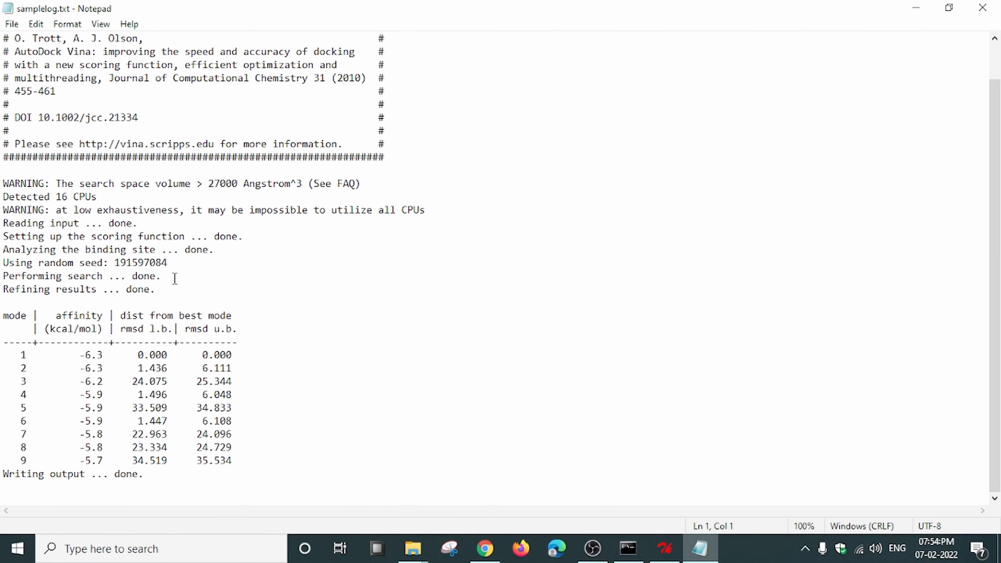
left_click(914, 9)
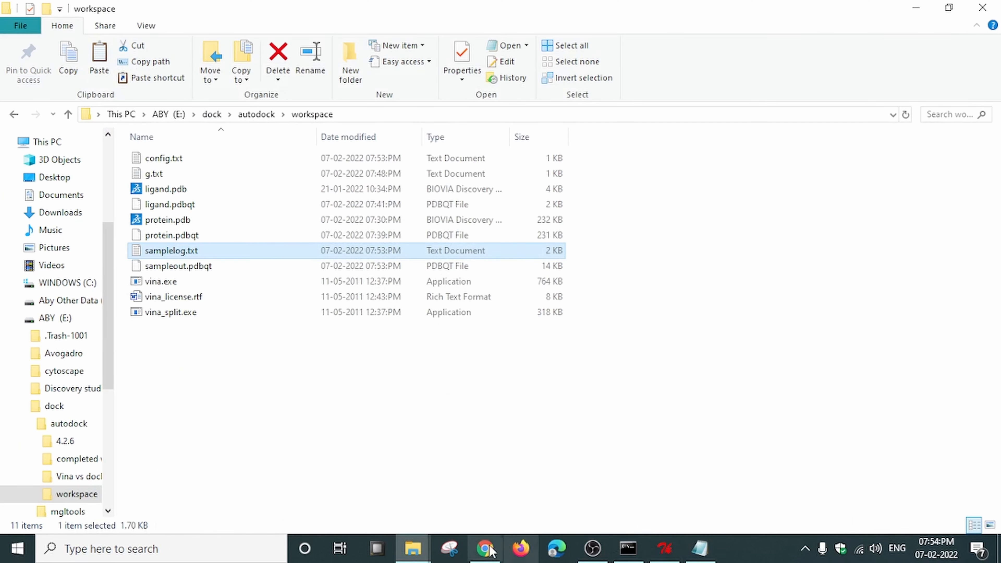
Step: Open config.txt to check its log file entry and locate the matching samplelog.txt in the workspace folder
double_click(203, 159)
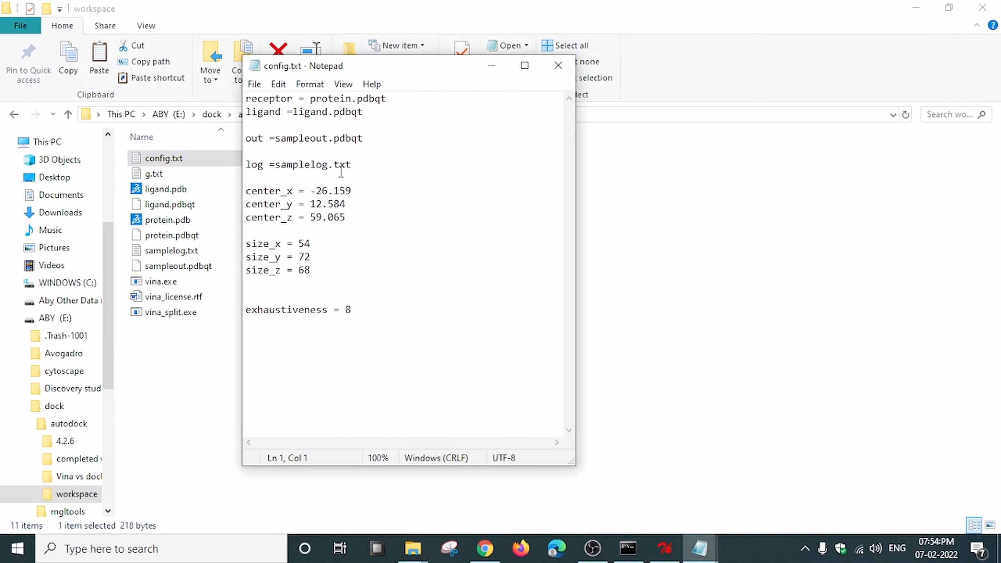
left_click_drag(351, 164, 245, 165)
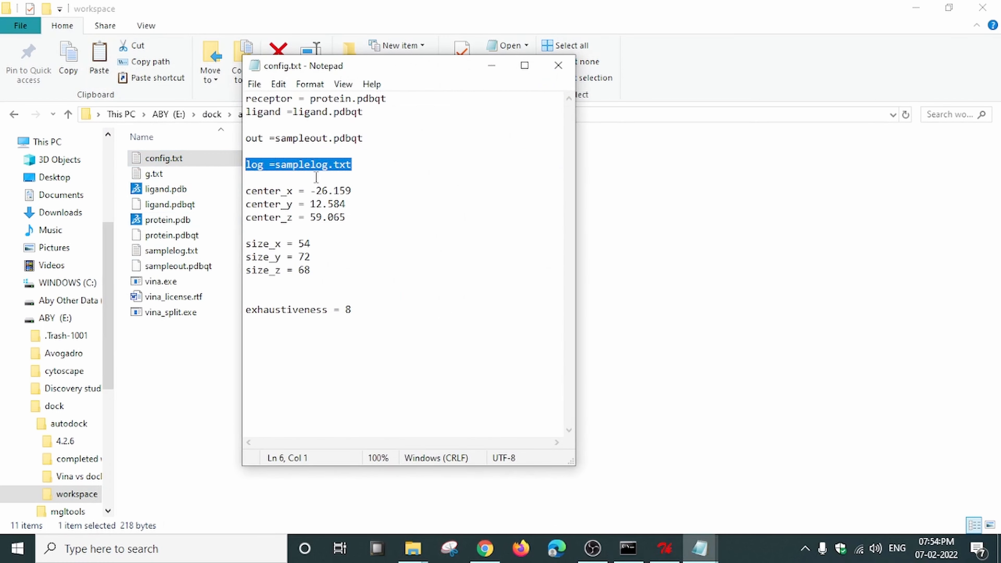
left_click(229, 353)
left_click(174, 251)
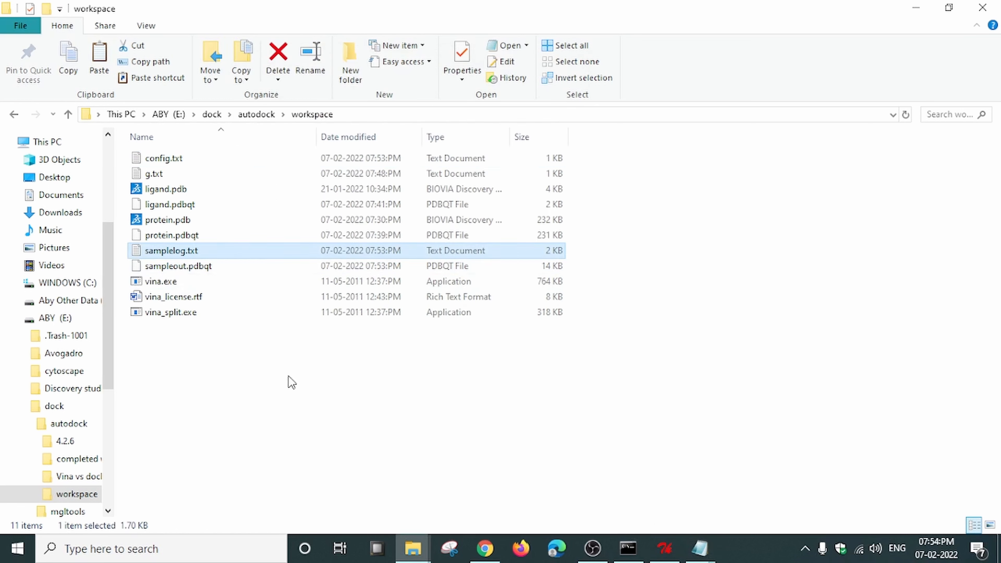
Step: Locate the docking output file sampleout.pdbqt in the workspace folder and switch to AutoDockTools
left_click(221, 271)
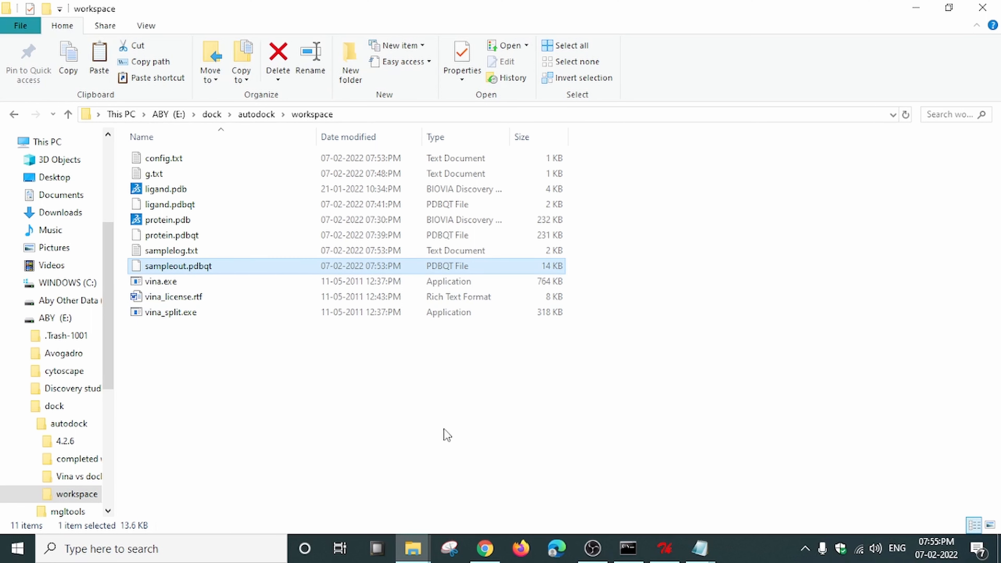
left_click(665, 548)
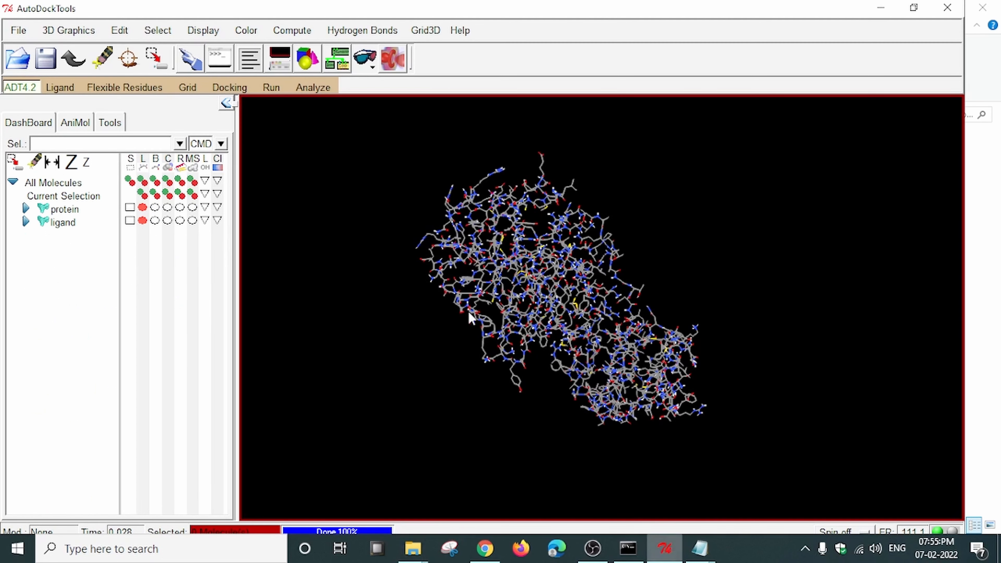